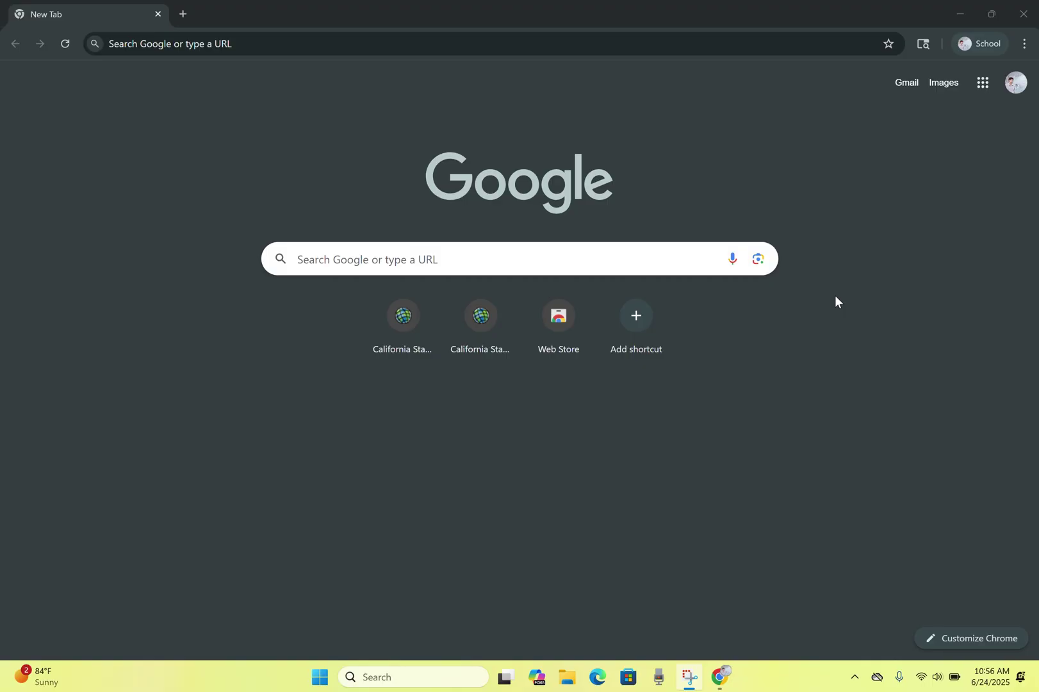
{"action": "left_click", "coordinate": [1016, 83]}
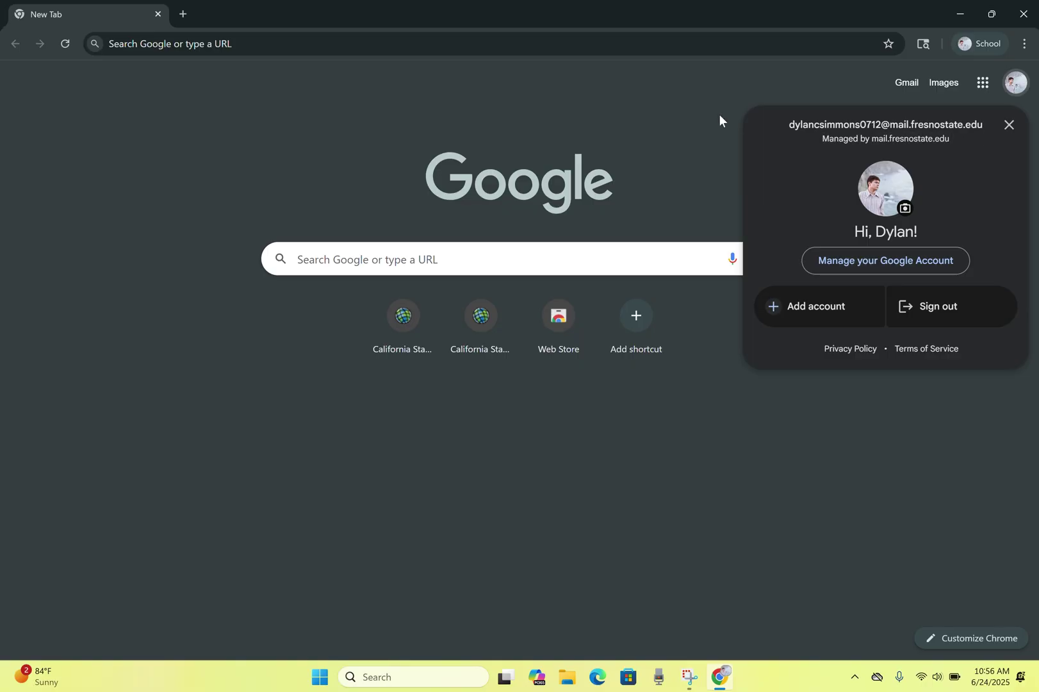
Go to fresnostate.maps.arcgis.com and sign in with the Fresno State campus login.
{"action": "left_click", "coordinate": [282, 41]}
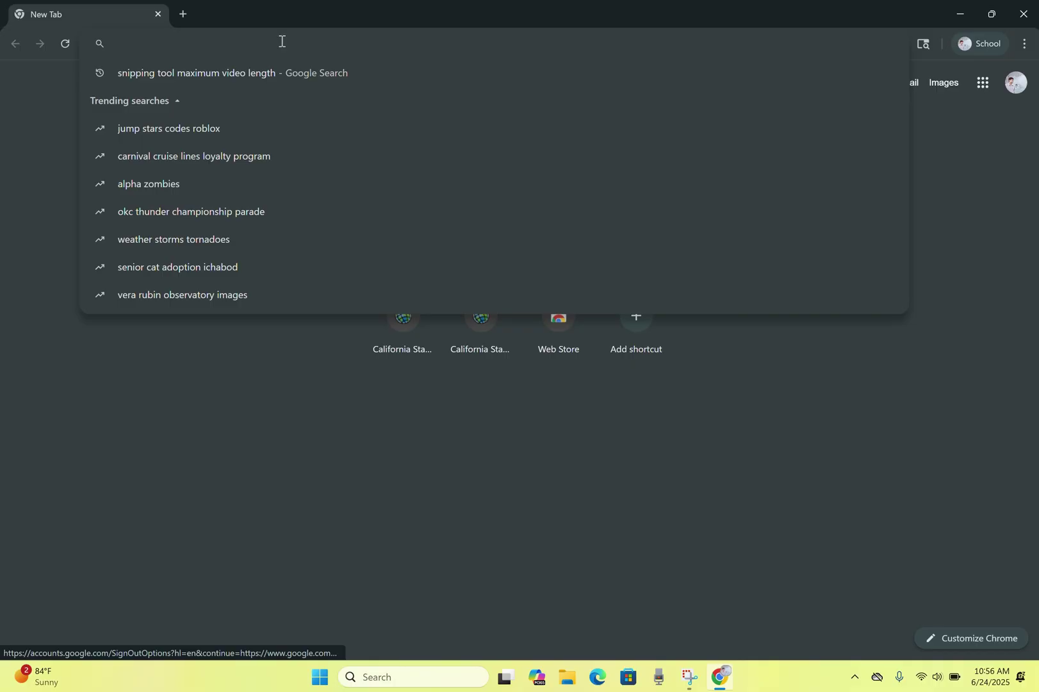
{"action": "type", "text": "https://fresnostate.maps.arcgis.com/"}
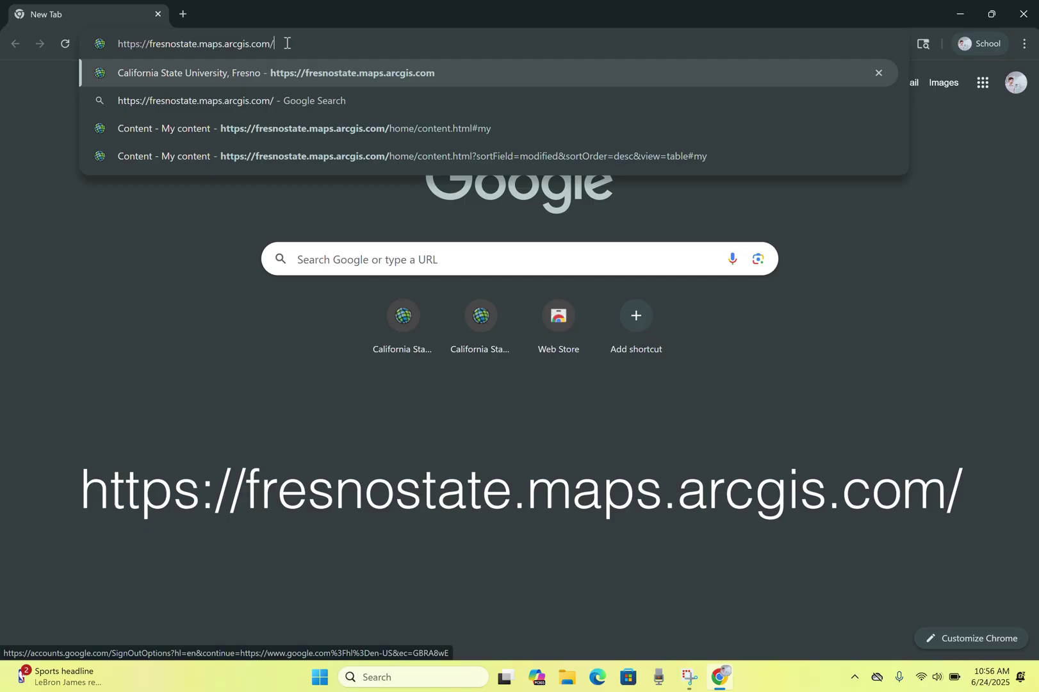
{"action": "key", "text": "Return"}
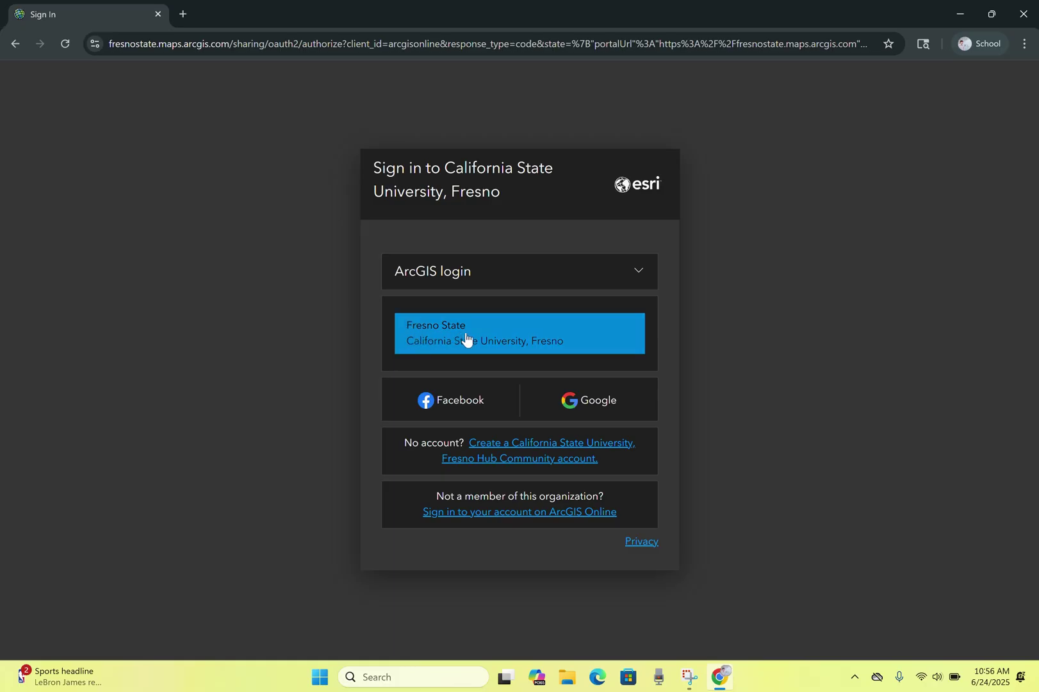
{"action": "left_click", "coordinate": [500, 329]}
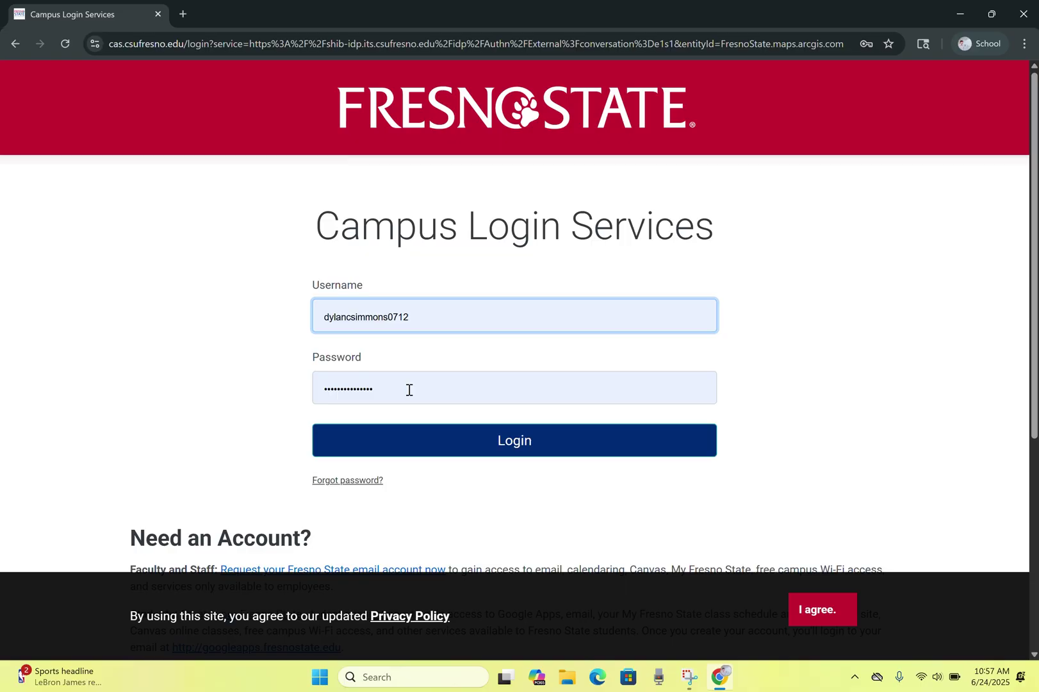
{"action": "left_click", "coordinate": [513, 444]}
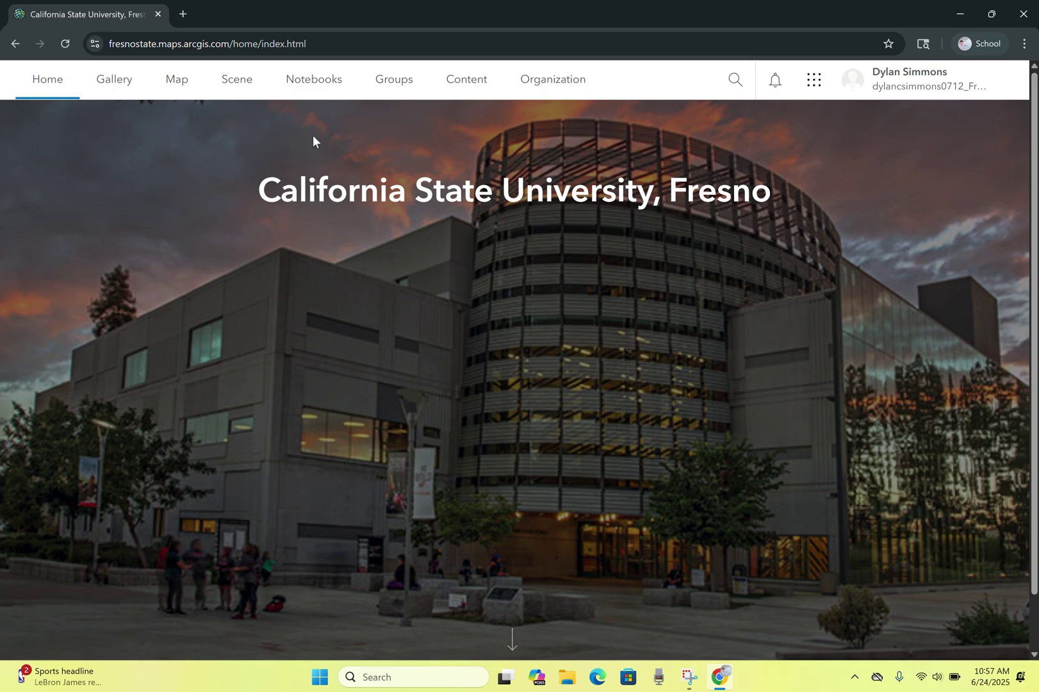
In a new tab, search Google for 'fresno state library' and open the library website.
{"action": "left_click", "coordinate": [184, 14]}
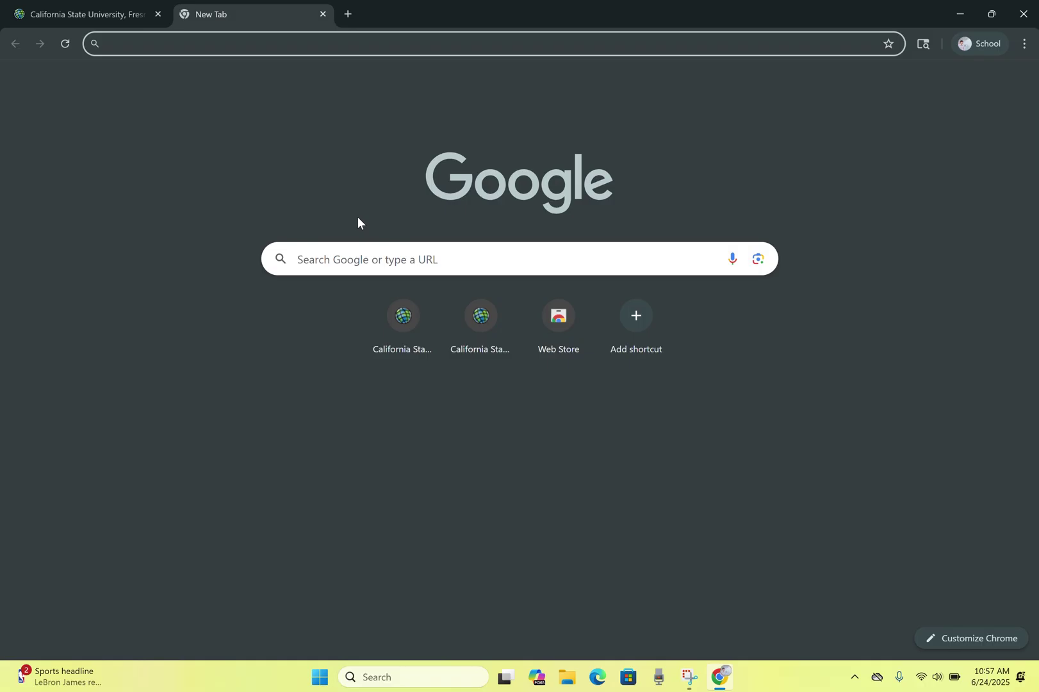
{"action": "left_click", "coordinate": [368, 252]}
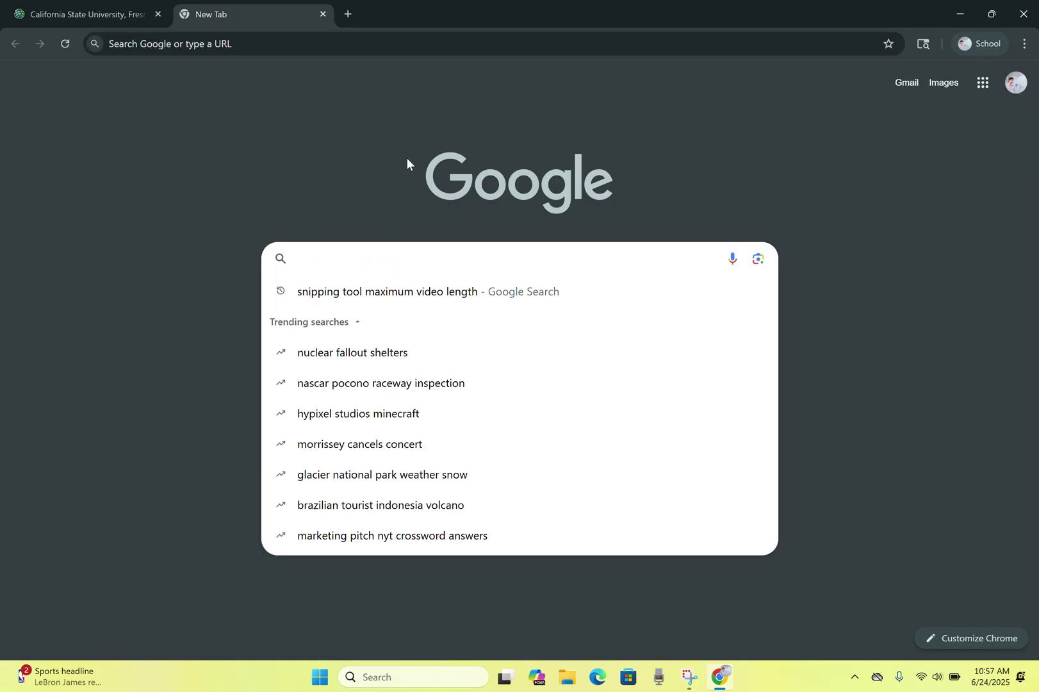
{"action": "type", "text": "fresno state library"}
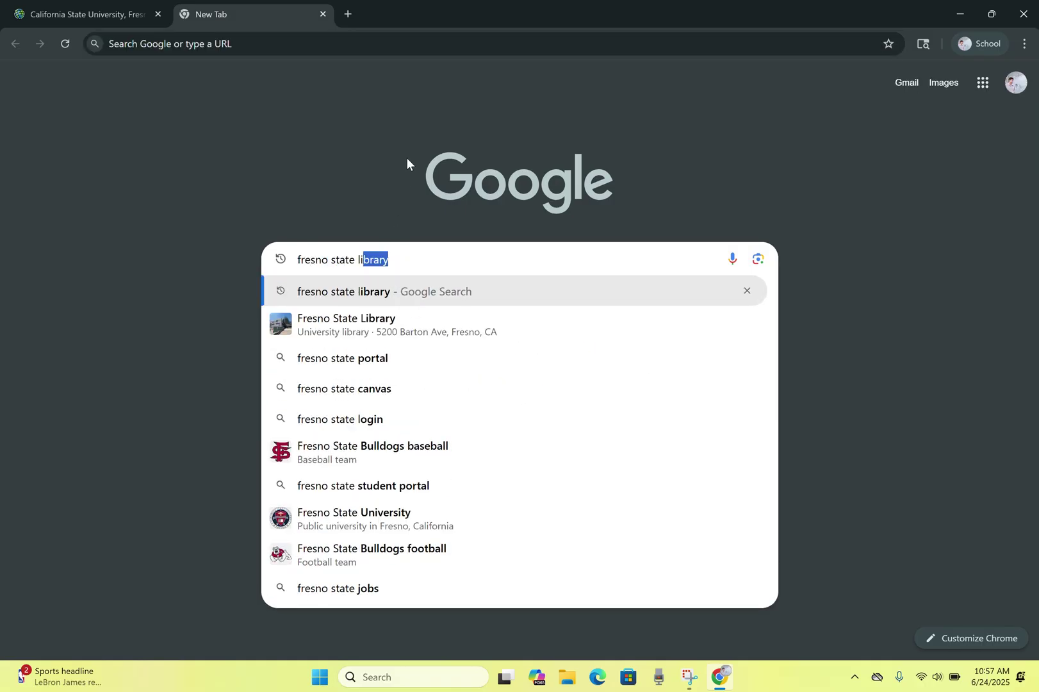
{"action": "key", "text": "Return"}
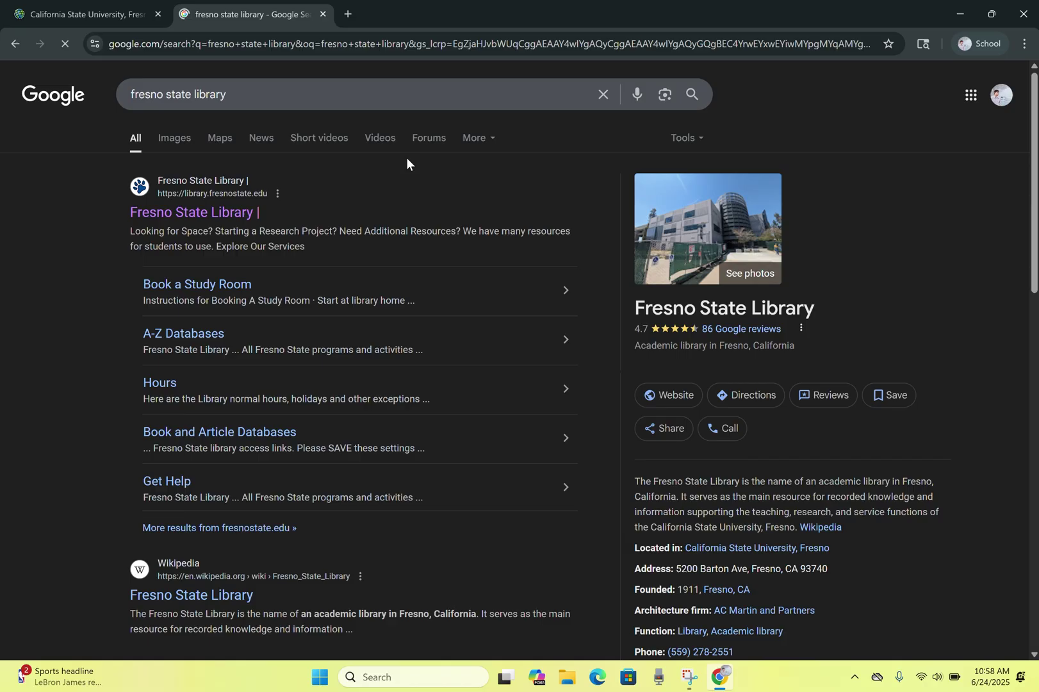
{"action": "left_click", "coordinate": [242, 213]}
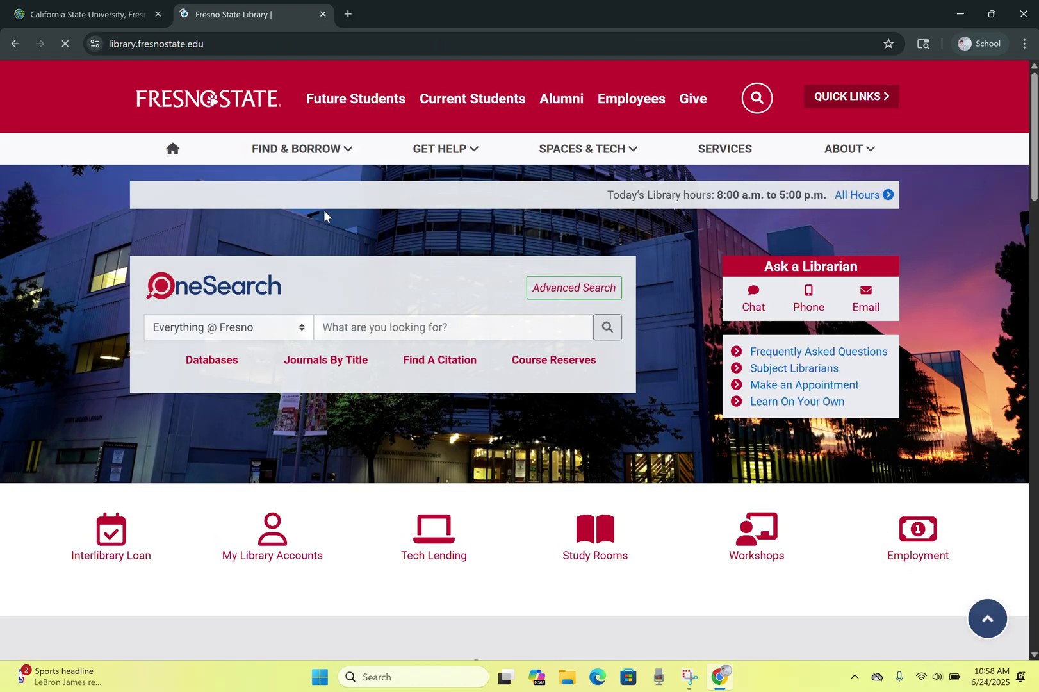
Go through Services to Geospatial Information Services and open the GIS software guide link.
{"action": "left_click", "coordinate": [726, 154]}
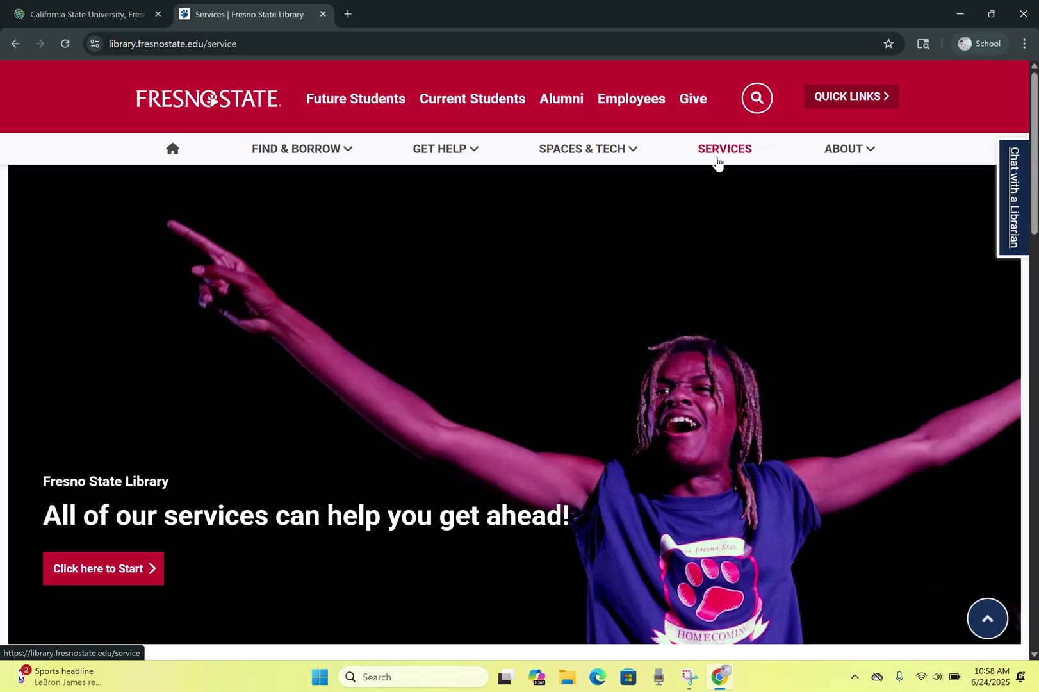
{"action": "scroll", "coordinate": [525, 276], "scroll_direction": "down", "scroll_amount": 10}
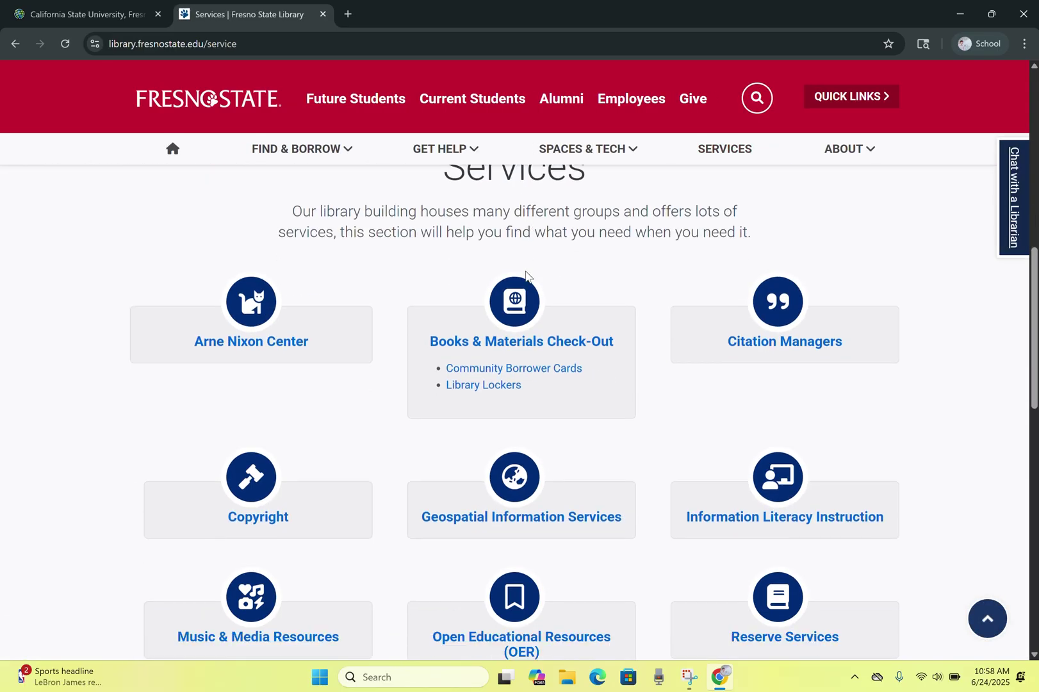
{"action": "scroll", "coordinate": [525, 276], "scroll_direction": "down", "scroll_amount": 2}
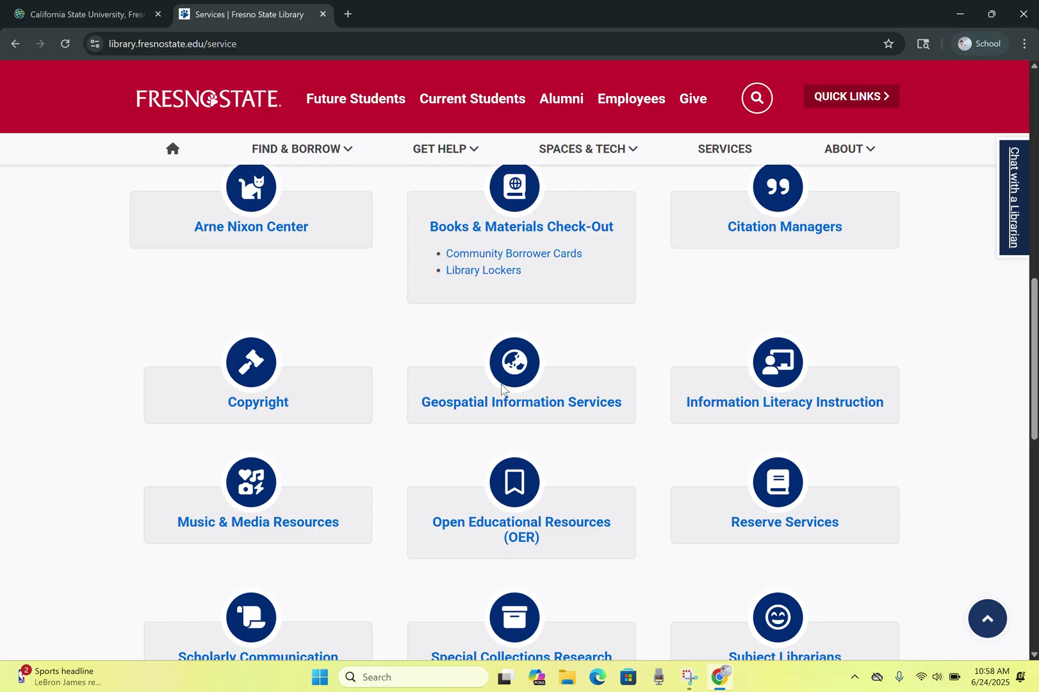
{"action": "left_click", "coordinate": [524, 404]}
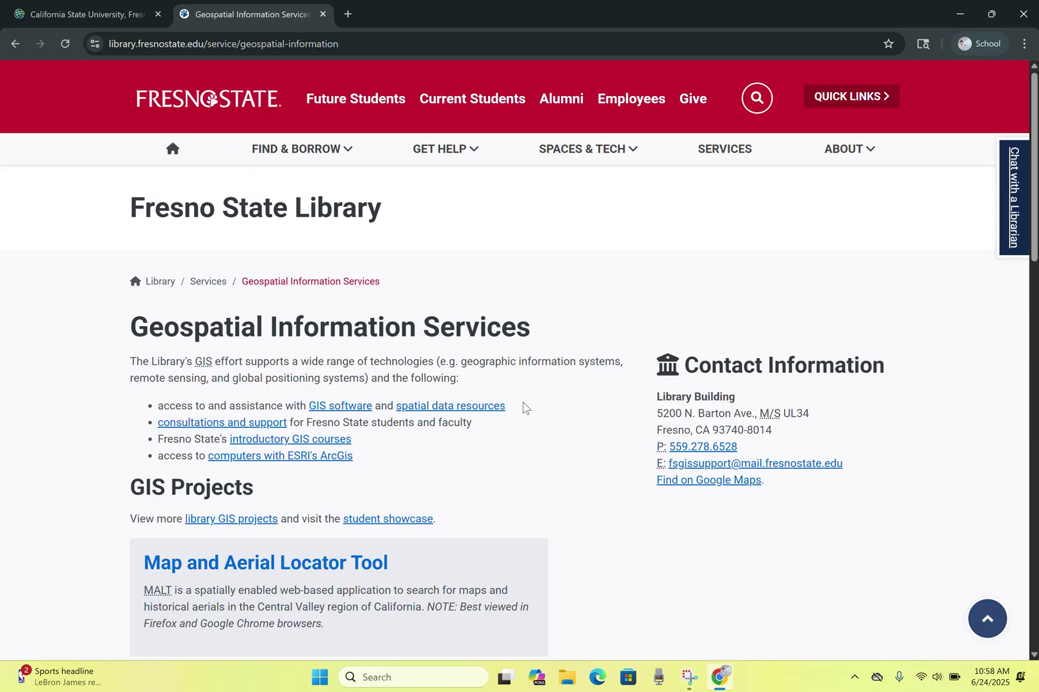
{"action": "scroll", "coordinate": [516, 403], "scroll_direction": "down", "scroll_amount": 1}
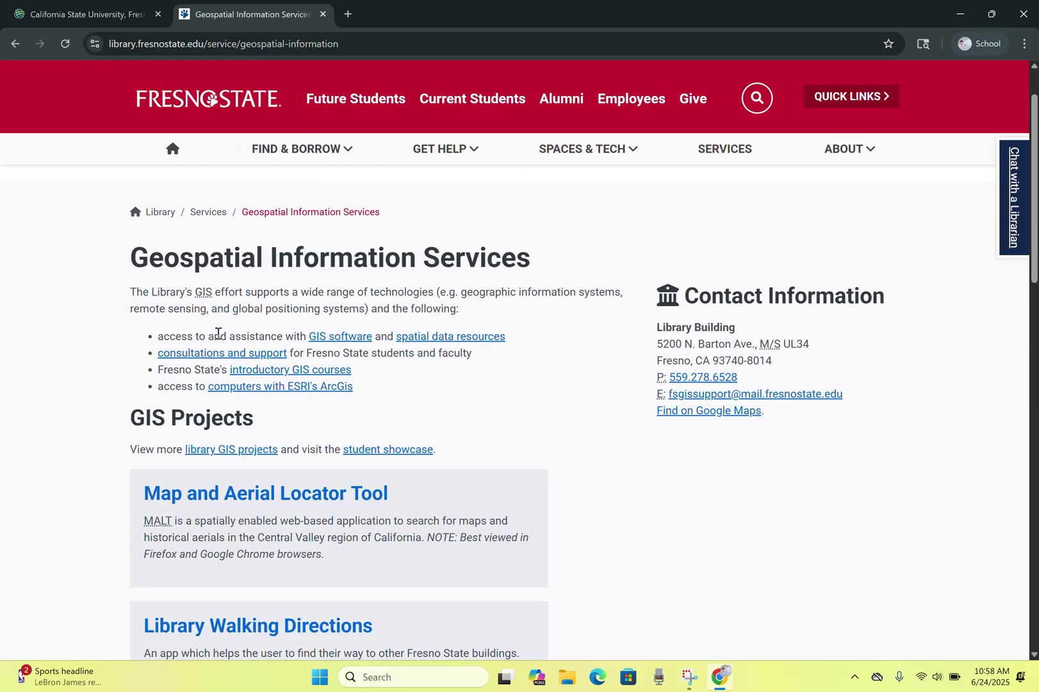
{"action": "left_click_drag", "start_coordinate": [160, 336], "coordinate": [508, 344]}
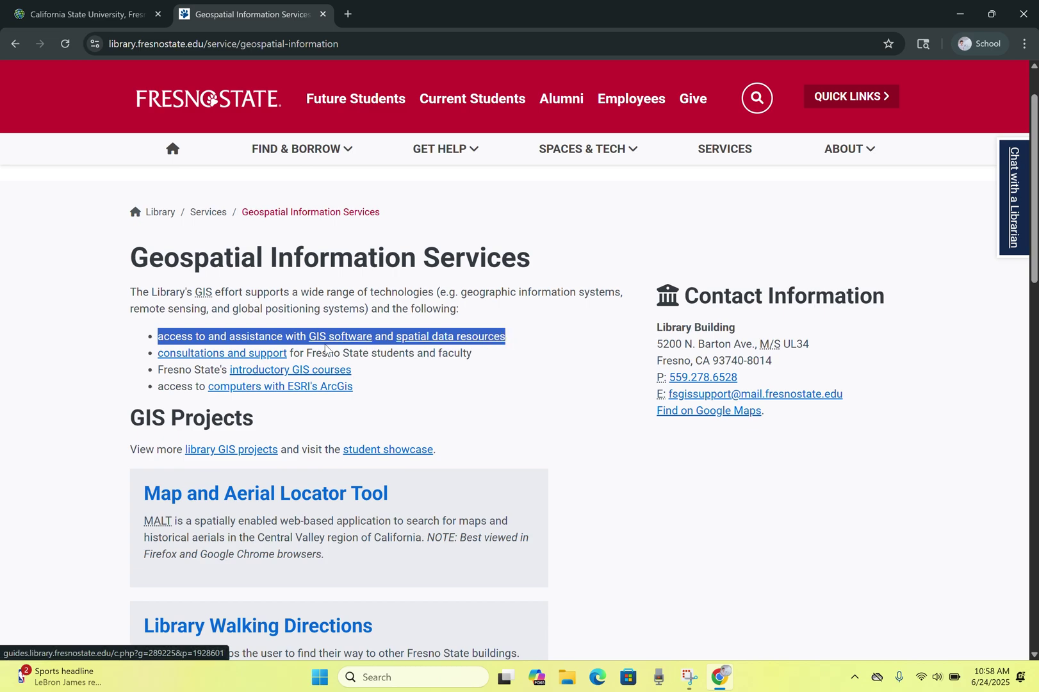
{"action": "left_click", "coordinate": [462, 349]}
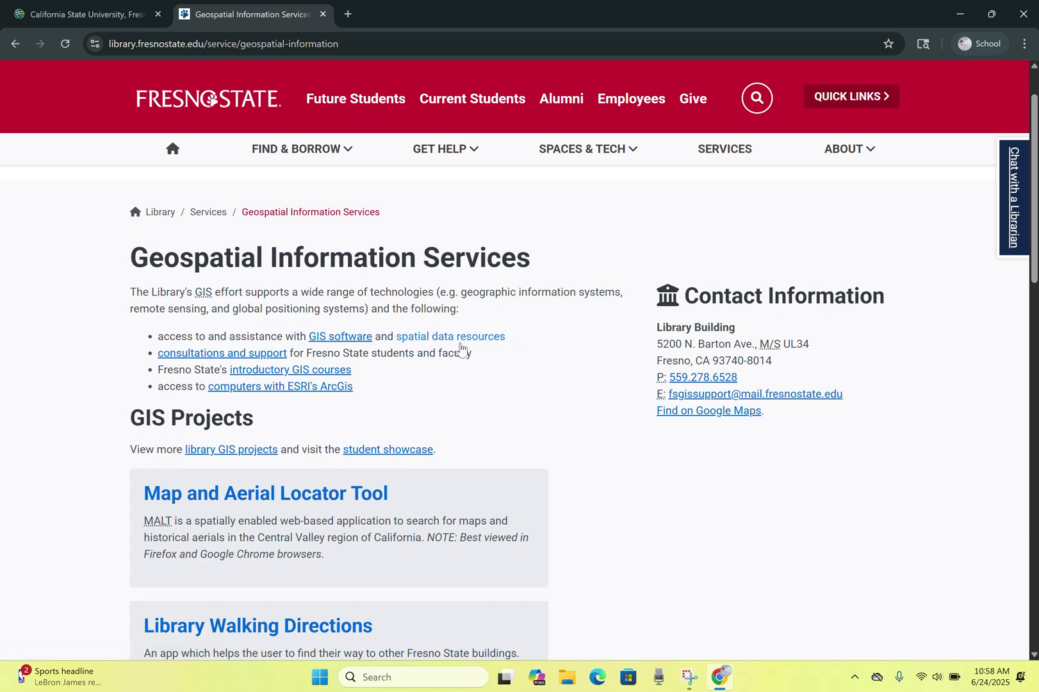
{"action": "left_click", "coordinate": [340, 337]}
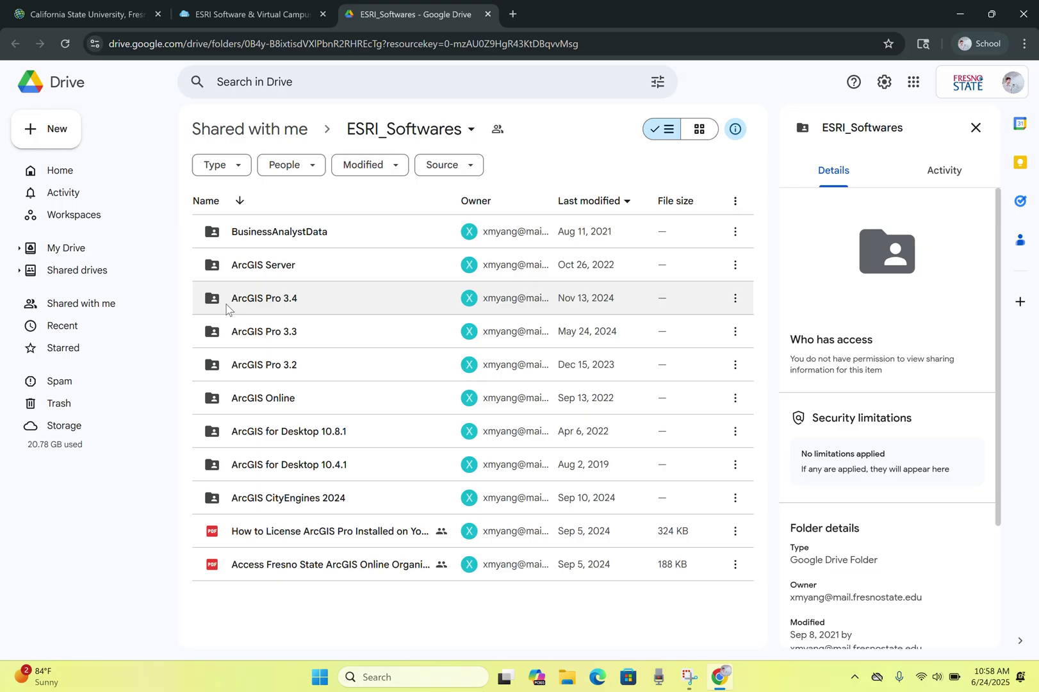
Download the ArcGIS Pro 3.4 folder from ESRI_Softwares and check the download progress.
{"action": "left_click", "coordinate": [735, 300]}
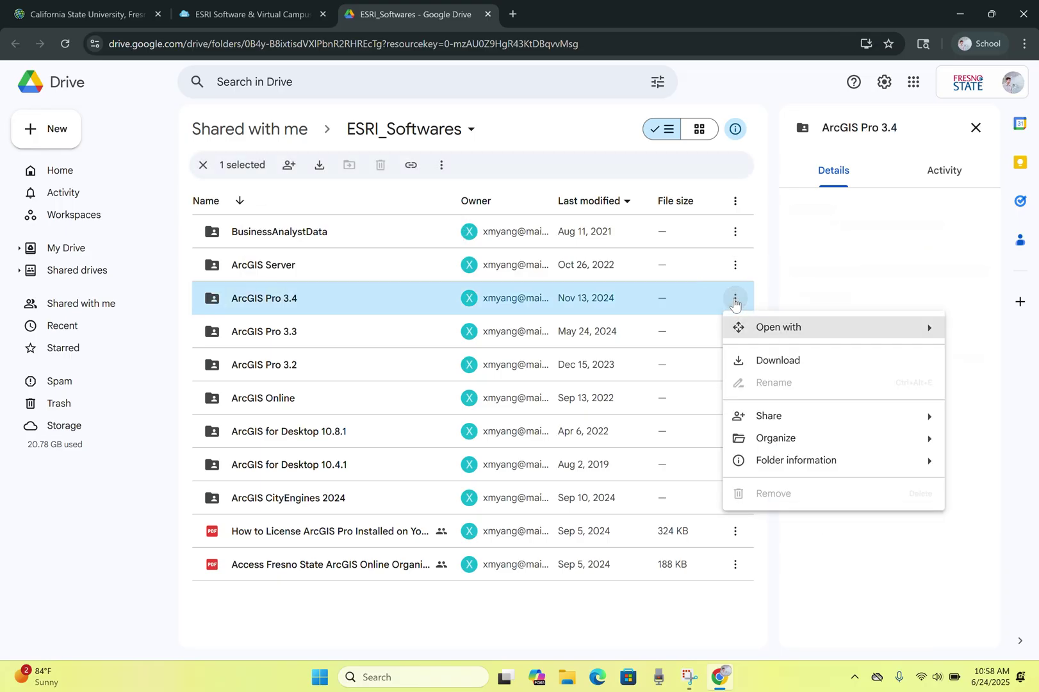
{"action": "left_click", "coordinate": [814, 365]}
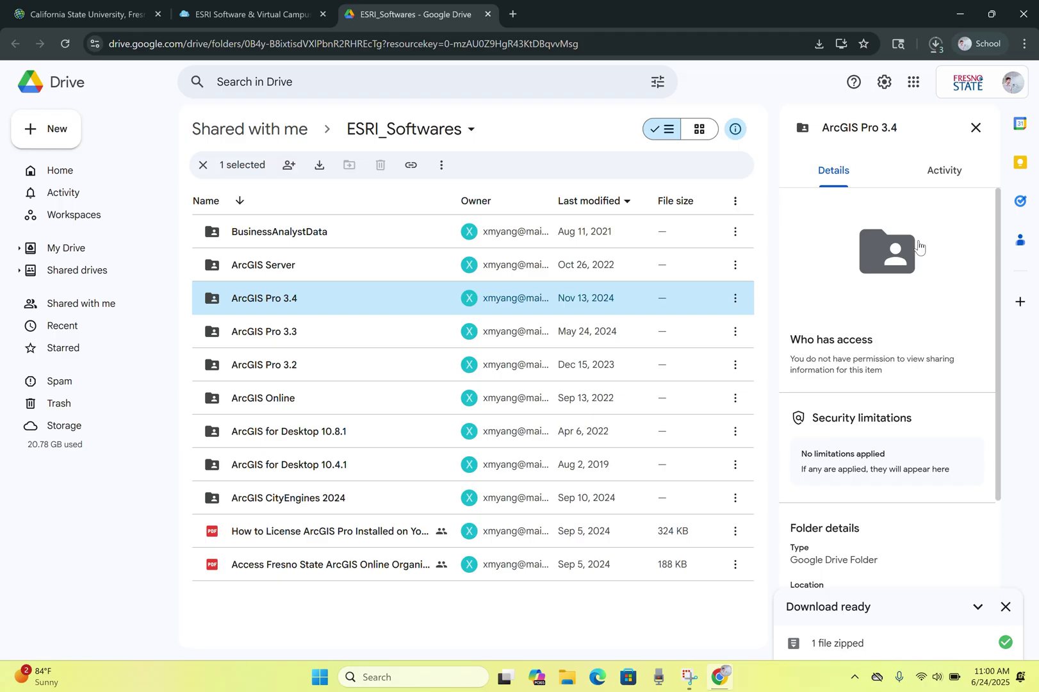
{"action": "left_click", "coordinate": [935, 45]}
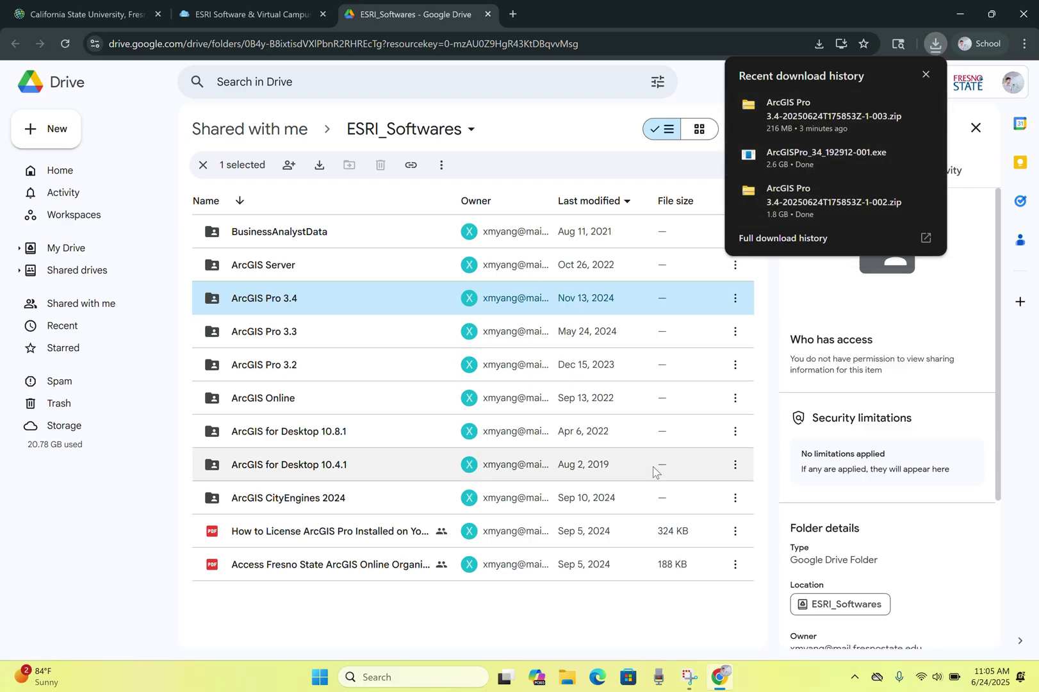
Extract the ArcGIS Pro 3.4 -003 zip in Downloads and run dotnet-sdk-8.0.300-win-x64.
{"action": "left_click", "coordinate": [563, 678]}
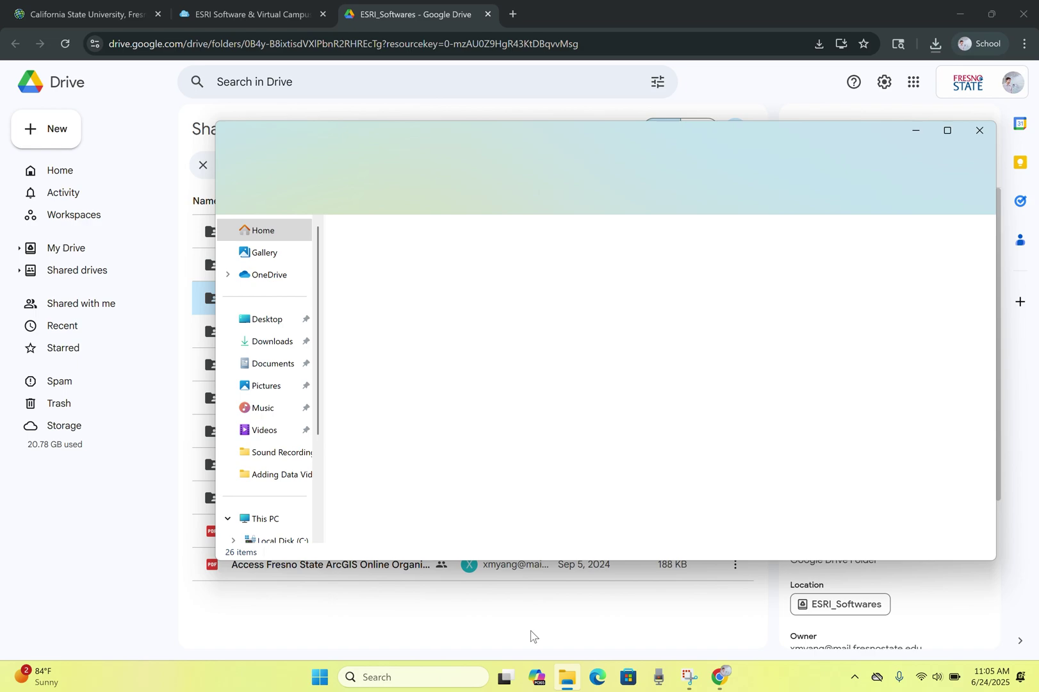
{"action": "left_click", "coordinate": [271, 345]}
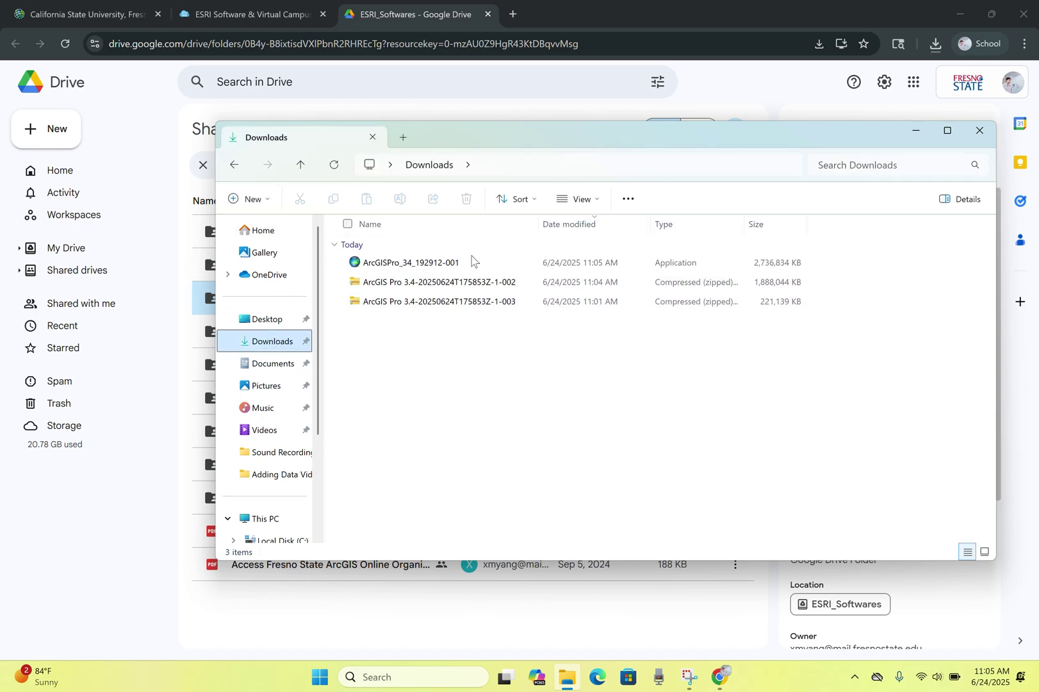
{"action": "left_click", "coordinate": [492, 305]}
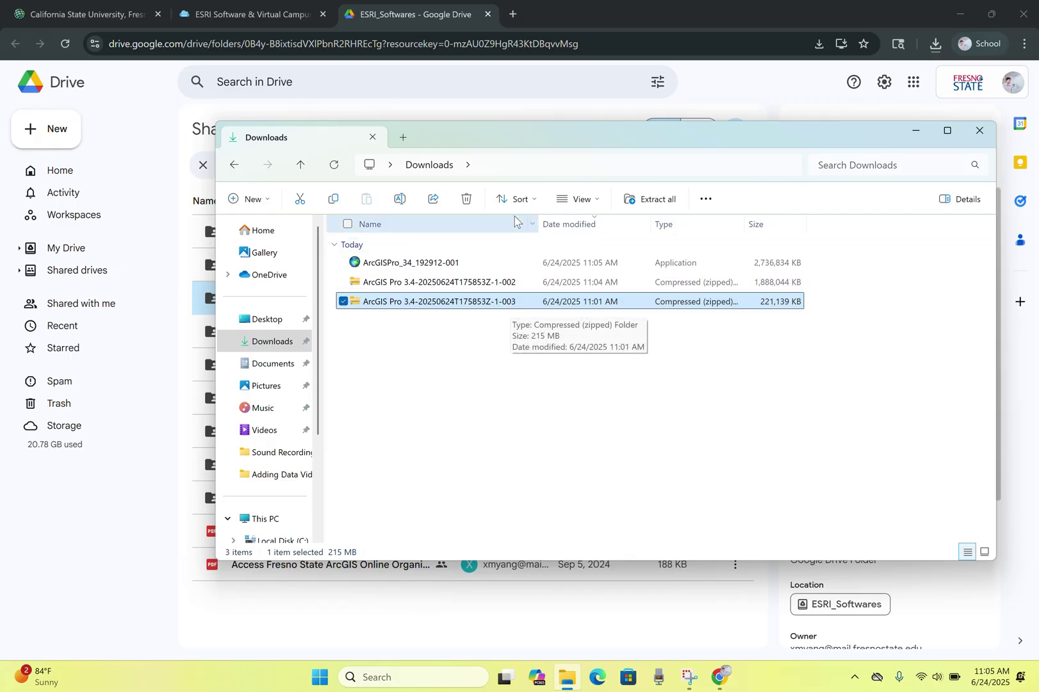
{"action": "left_click", "coordinate": [656, 201]}
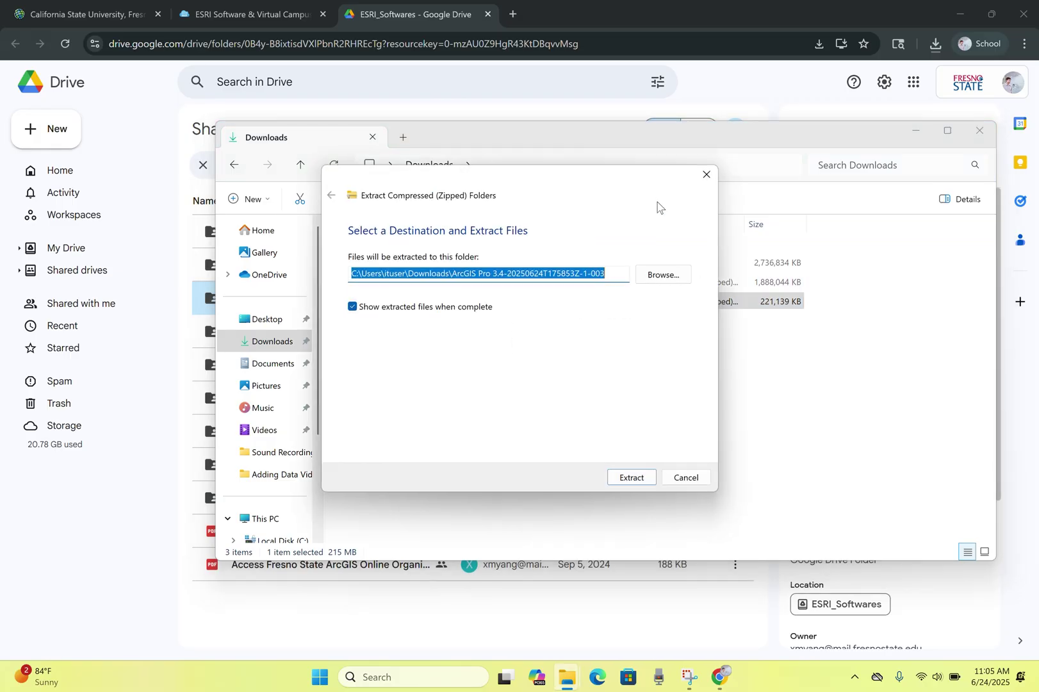
{"action": "left_click", "coordinate": [631, 477]}
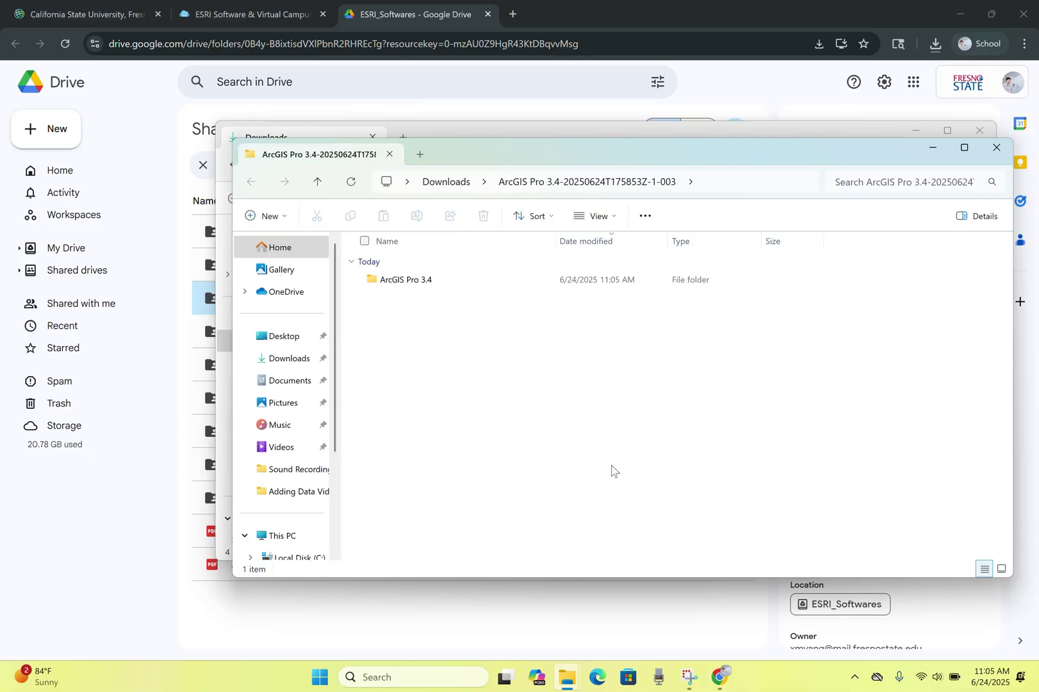
{"action": "double_click", "coordinate": [437, 281]}
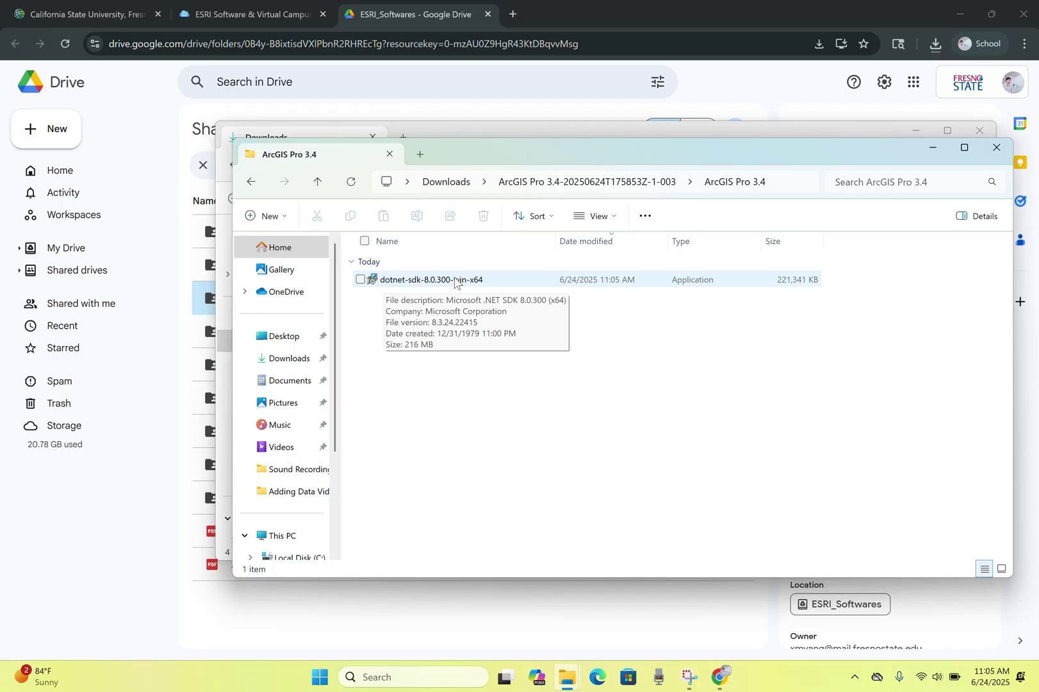
{"action": "double_click", "coordinate": [441, 283]}
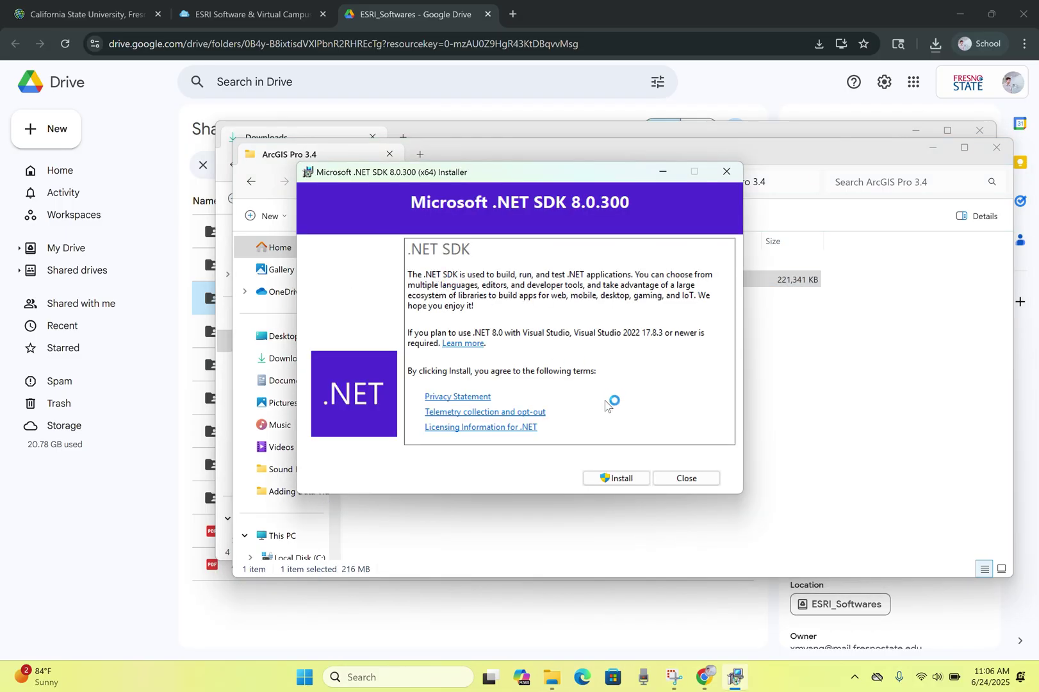
Install .NET SDK 8.0.300, then close the installer after it reports success.
{"action": "left_click", "coordinate": [617, 479]}
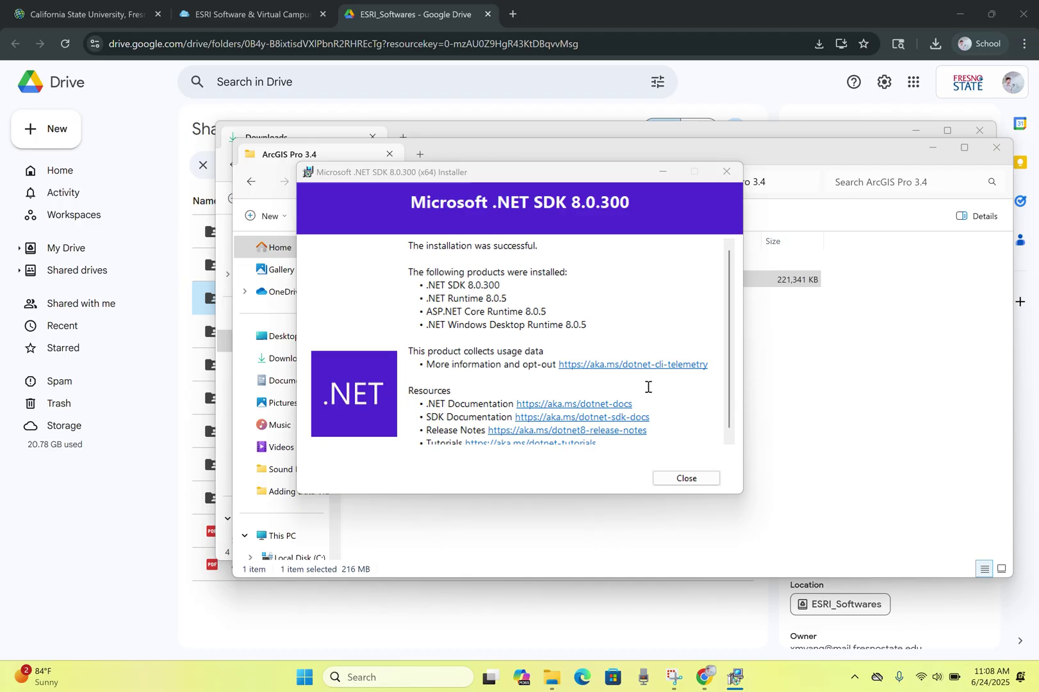
{"action": "scroll", "coordinate": [665, 370], "scroll_direction": "down", "scroll_amount": 1}
{"action": "left_click", "coordinate": [690, 475]}
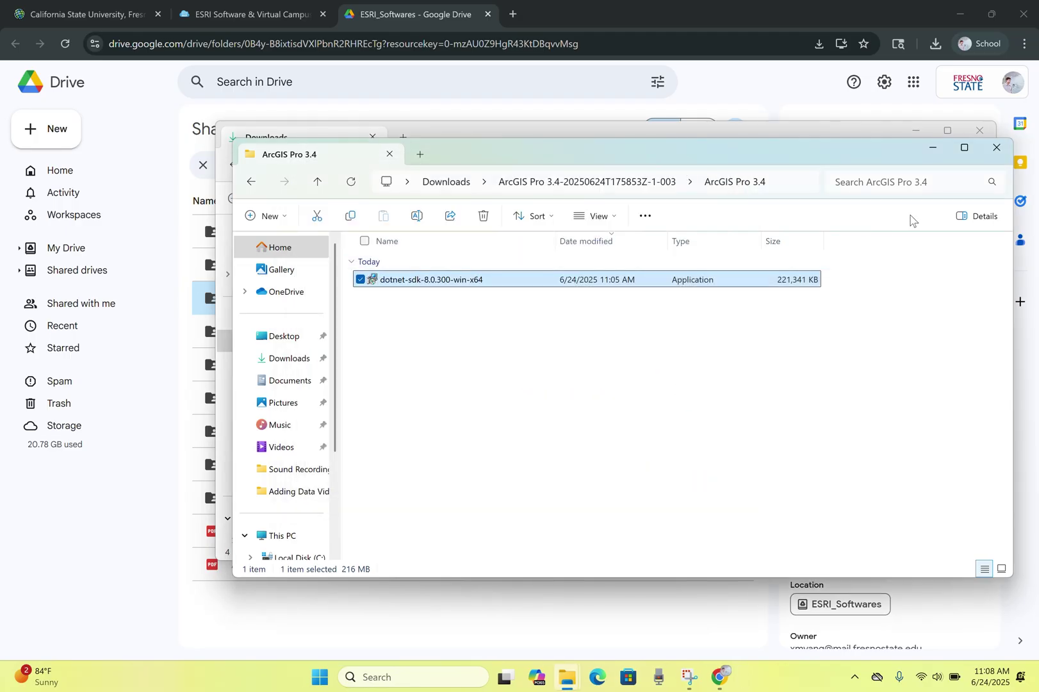
Run ArcGISPro_34_192912-001, extract to the suggested folder, and launch the setup program.
{"action": "left_click", "coordinate": [994, 148]}
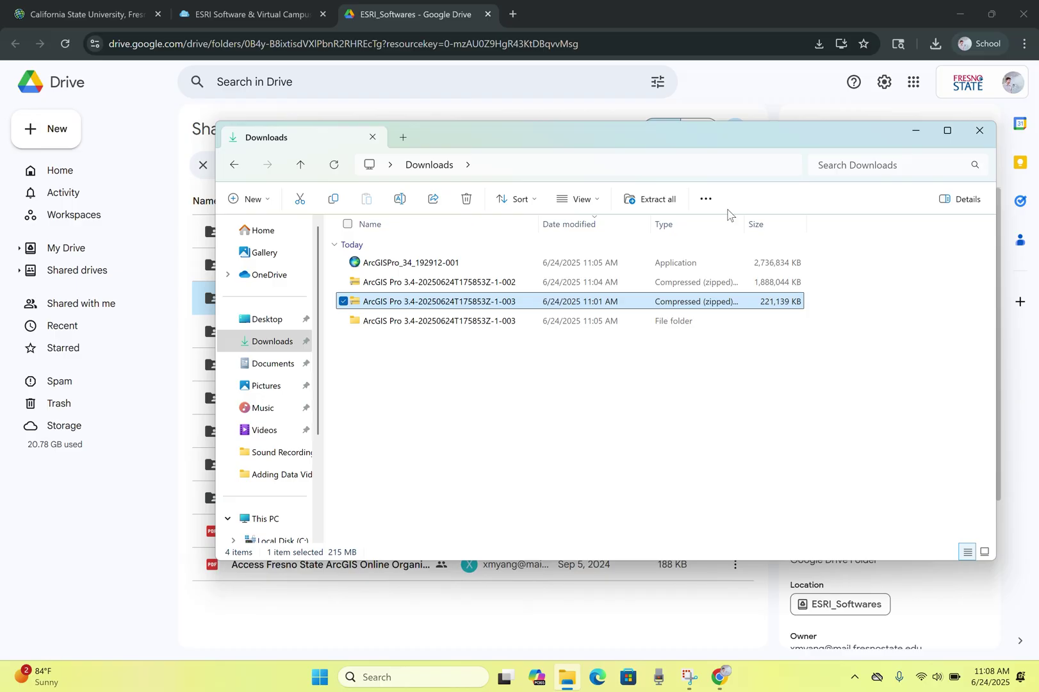
{"action": "left_click", "coordinate": [432, 263]}
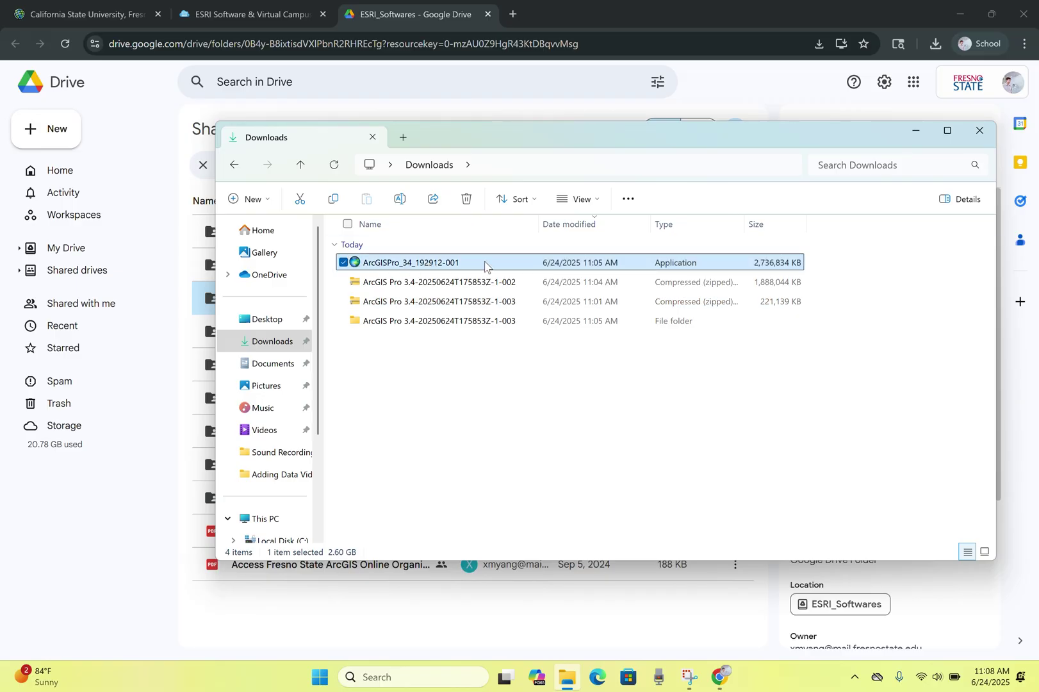
{"action": "double_click", "coordinate": [449, 263]}
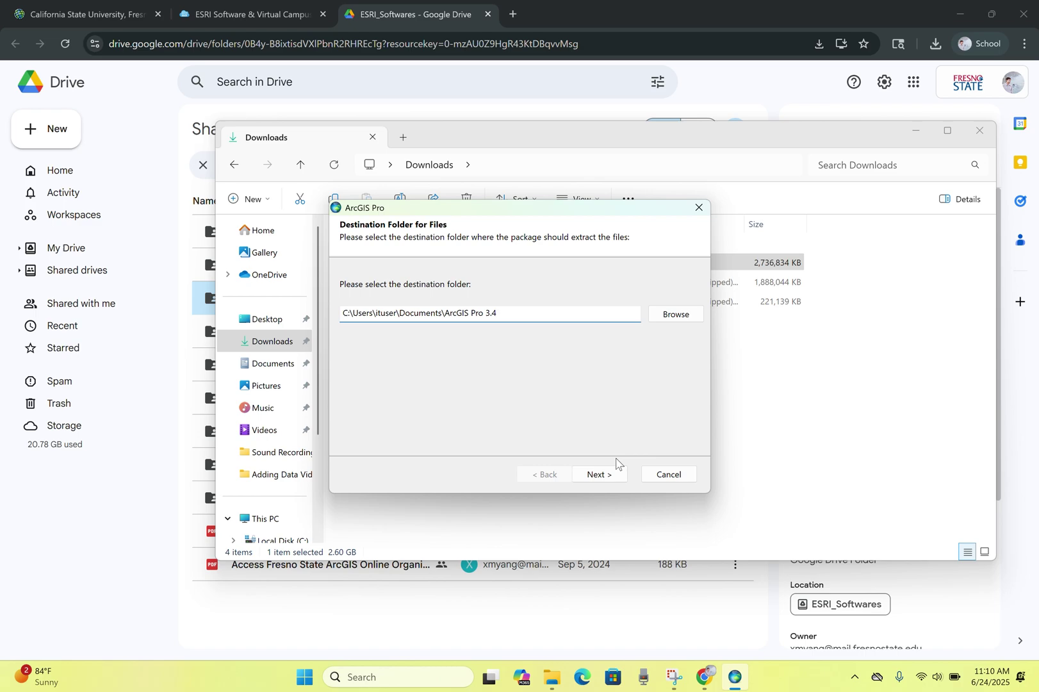
{"action": "left_click", "coordinate": [600, 476]}
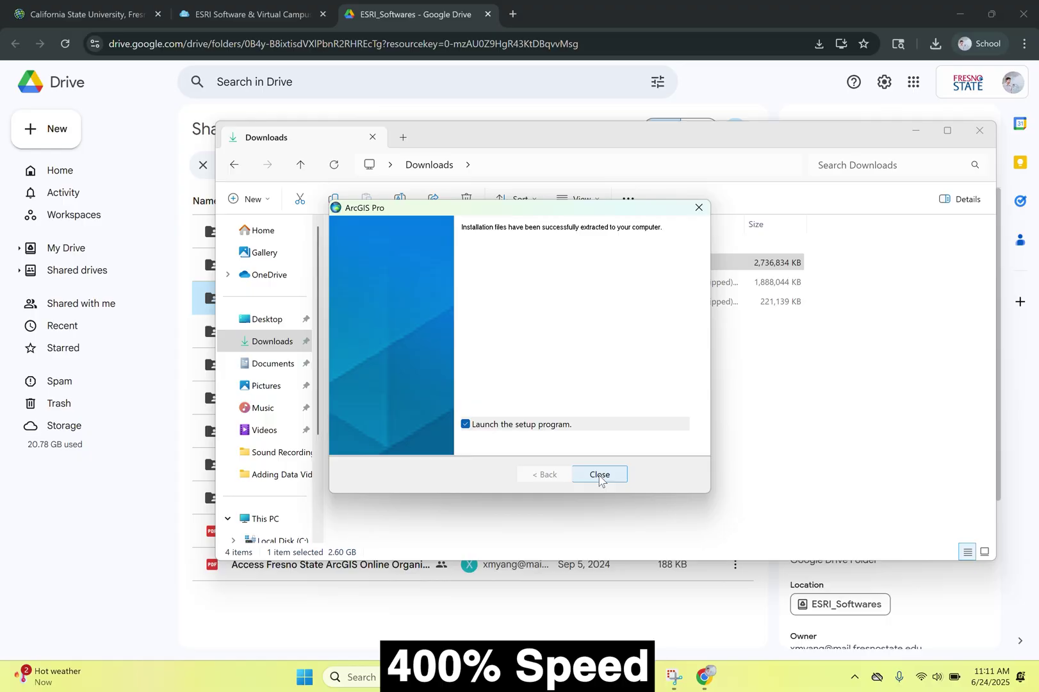
{"action": "left_click", "coordinate": [600, 475]}
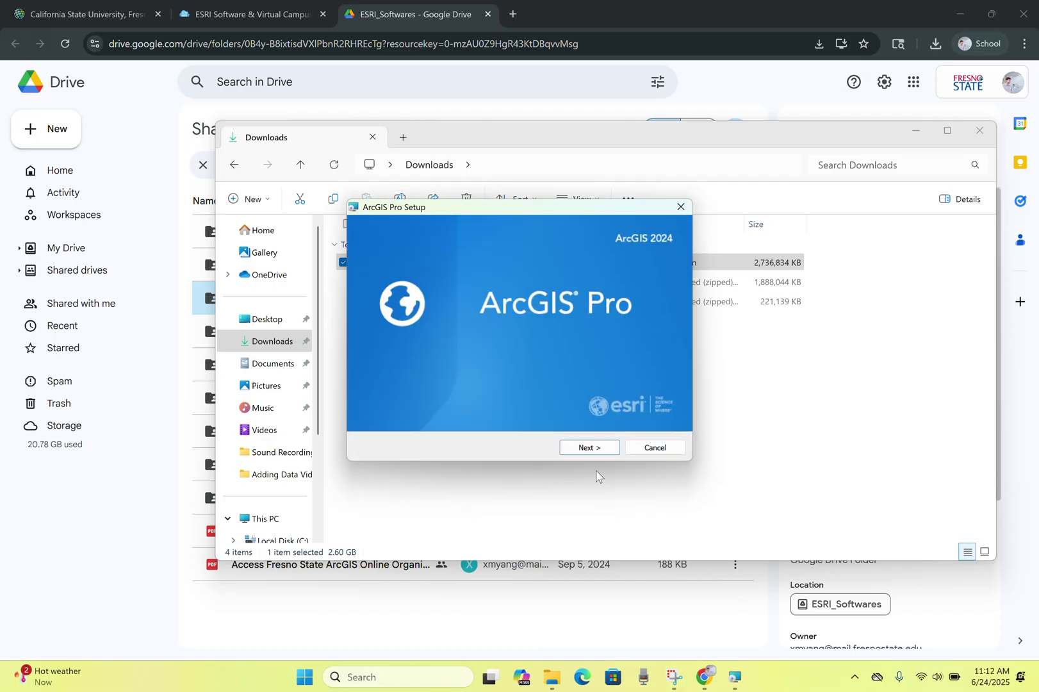
Move past the setup welcome pages and accept the ArcGIS Pro master agreement.
{"action": "left_click", "coordinate": [584, 447]}
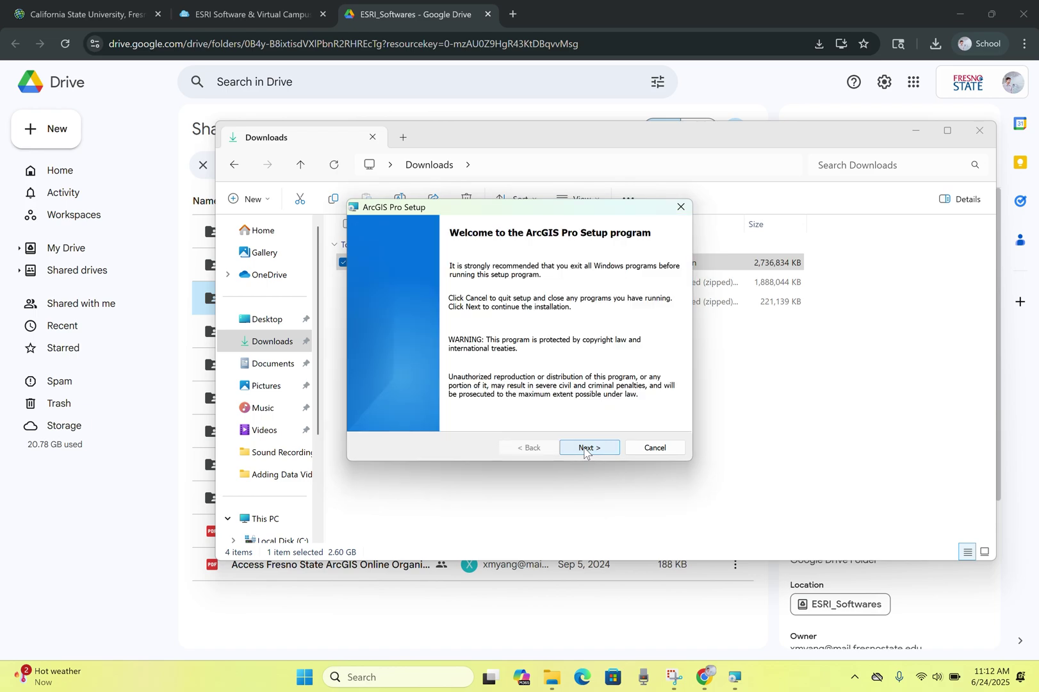
{"action": "left_click", "coordinate": [589, 450]}
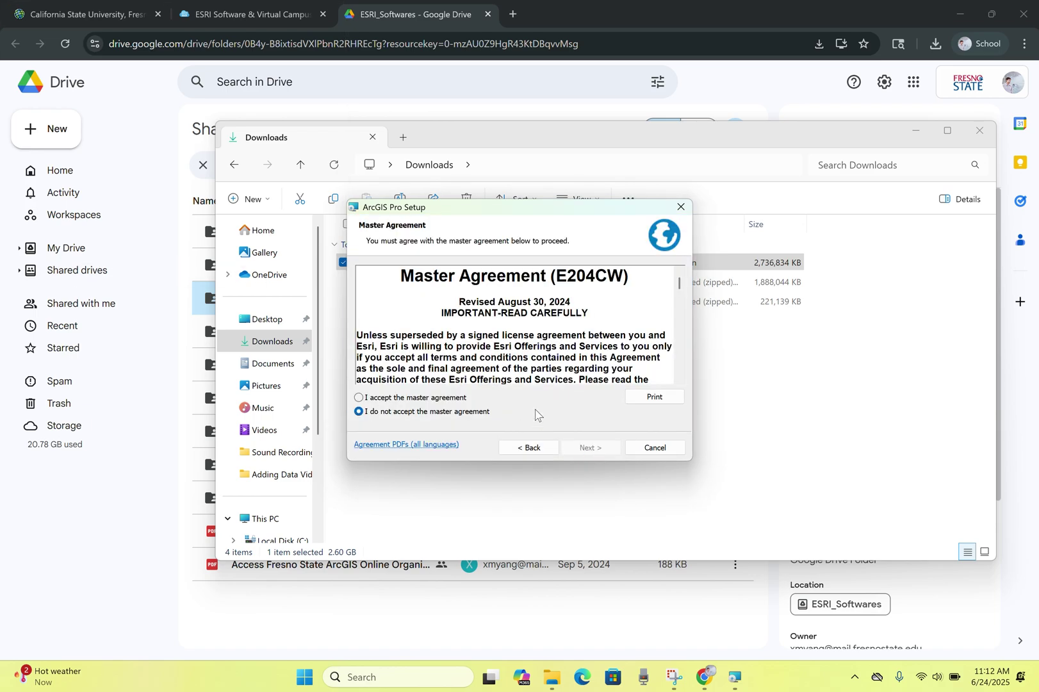
{"action": "left_click_drag", "start_coordinate": [675, 288], "coordinate": [681, 382]}
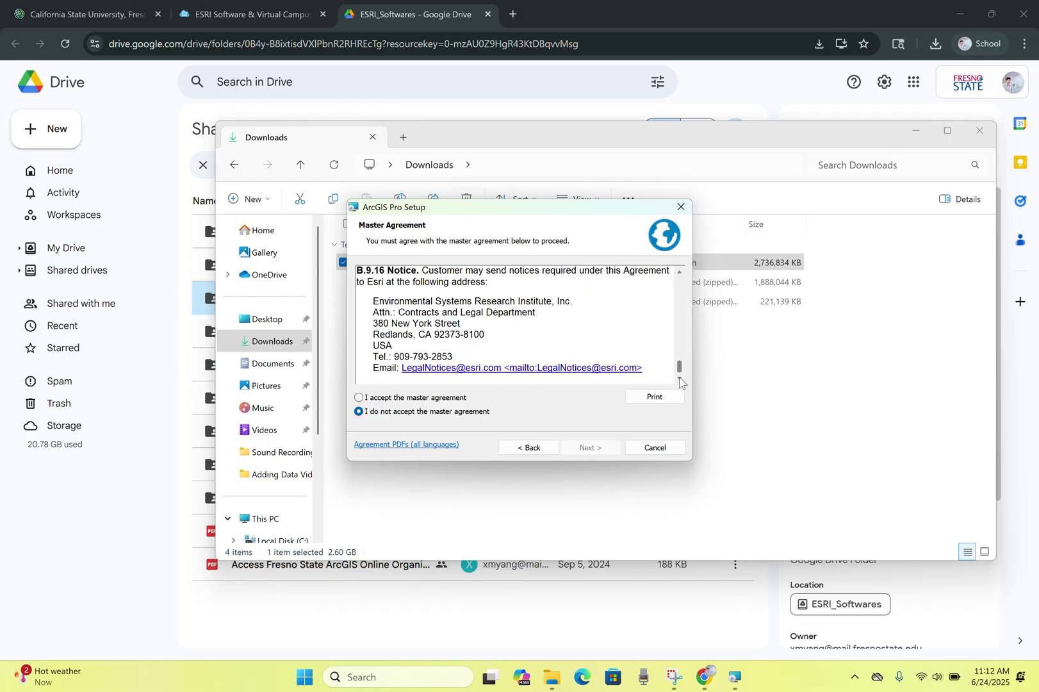
{"action": "left_click", "coordinate": [359, 398]}
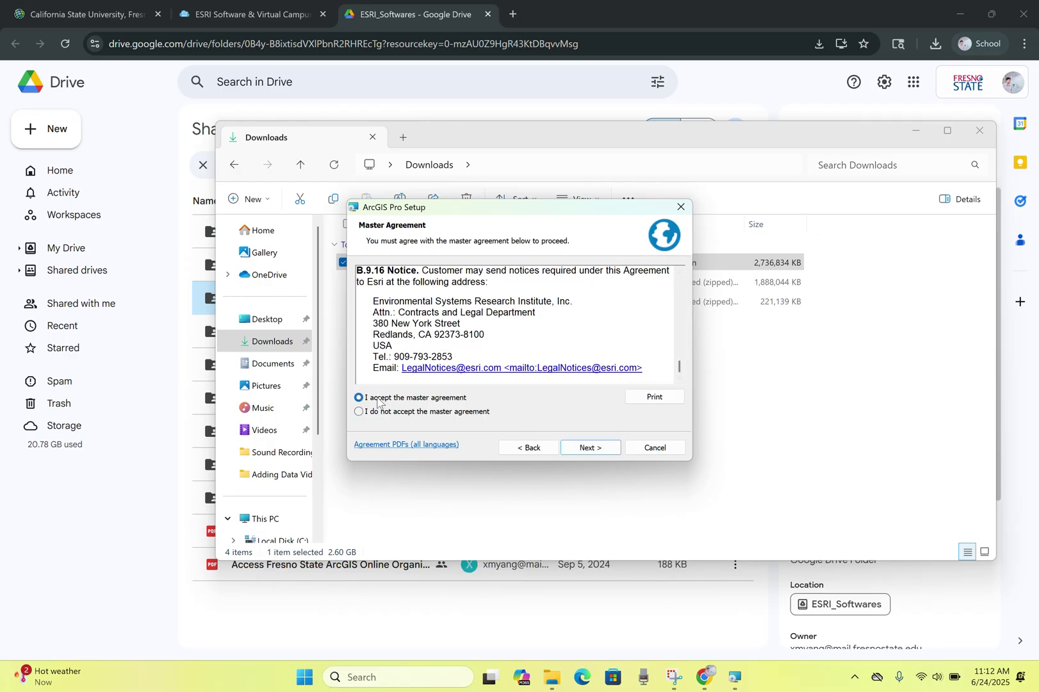
{"action": "left_click", "coordinate": [588, 448]}
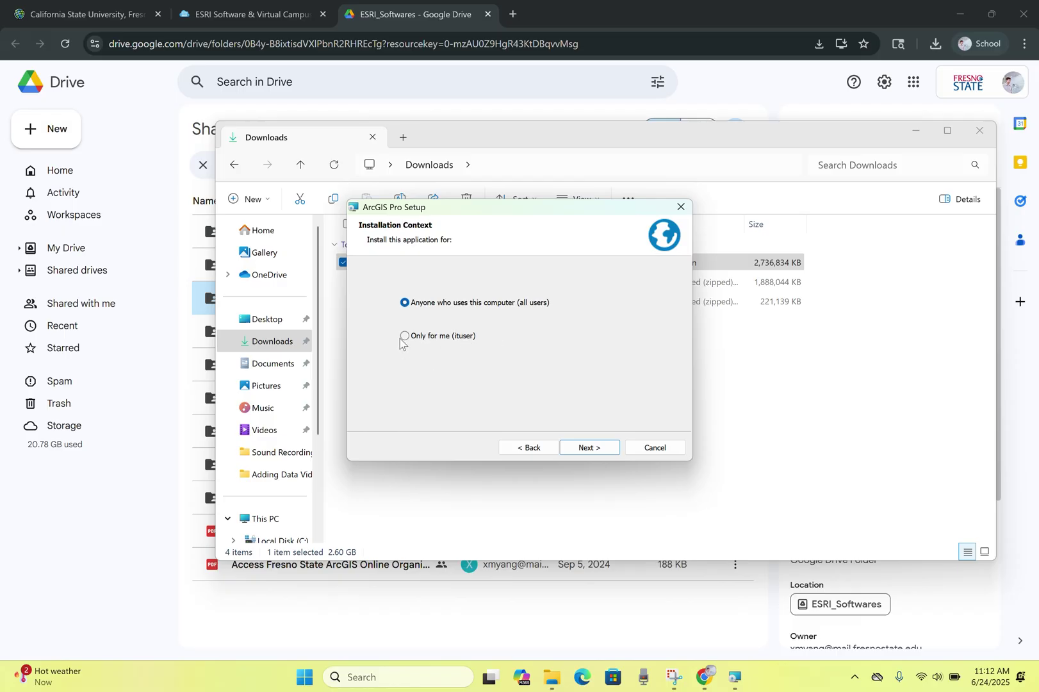
Install only for me, excluding AI Models, Tool Suggestions, Semantic Search and Create Locator.
{"action": "left_click", "coordinate": [586, 449]}
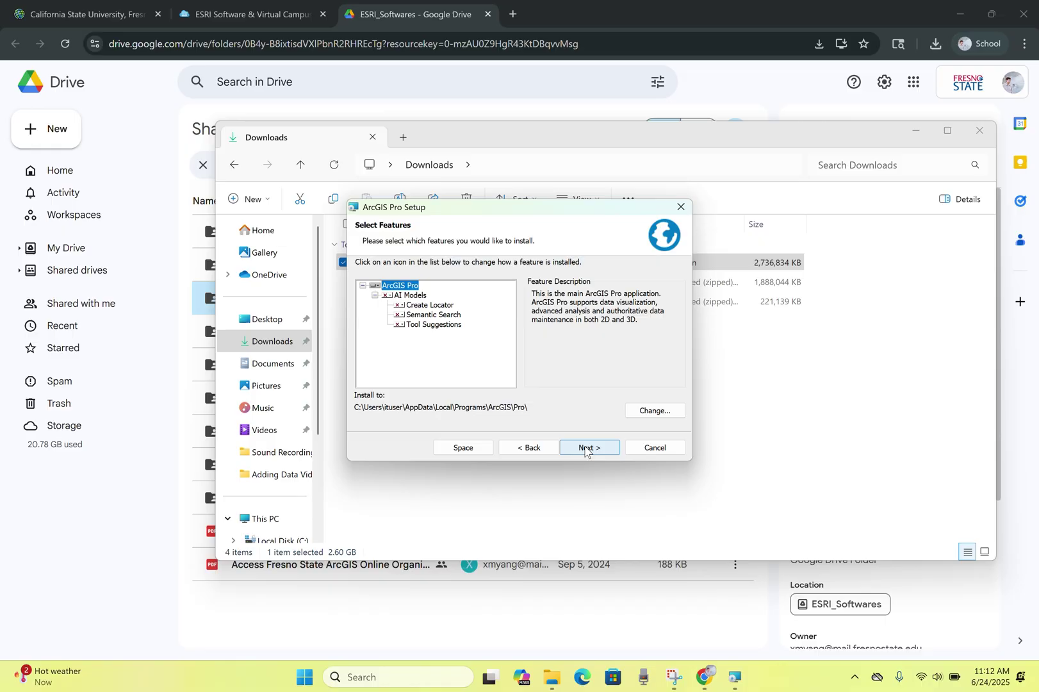
{"action": "left_click", "coordinate": [387, 295]}
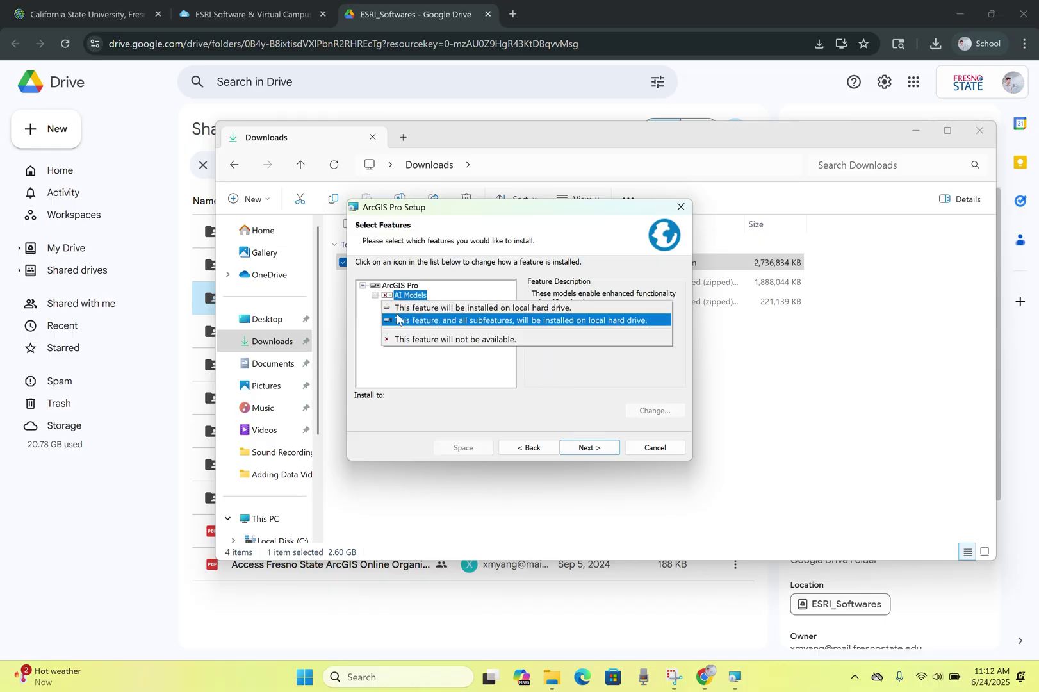
{"action": "left_click", "coordinate": [397, 320]}
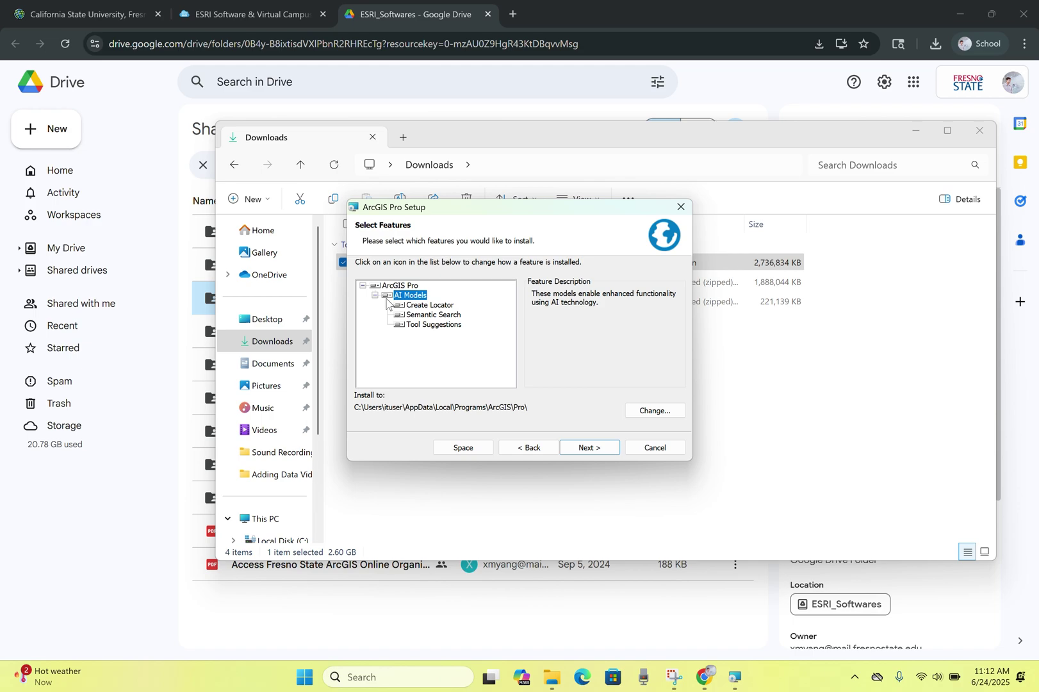
{"action": "left_click", "coordinate": [398, 325]}
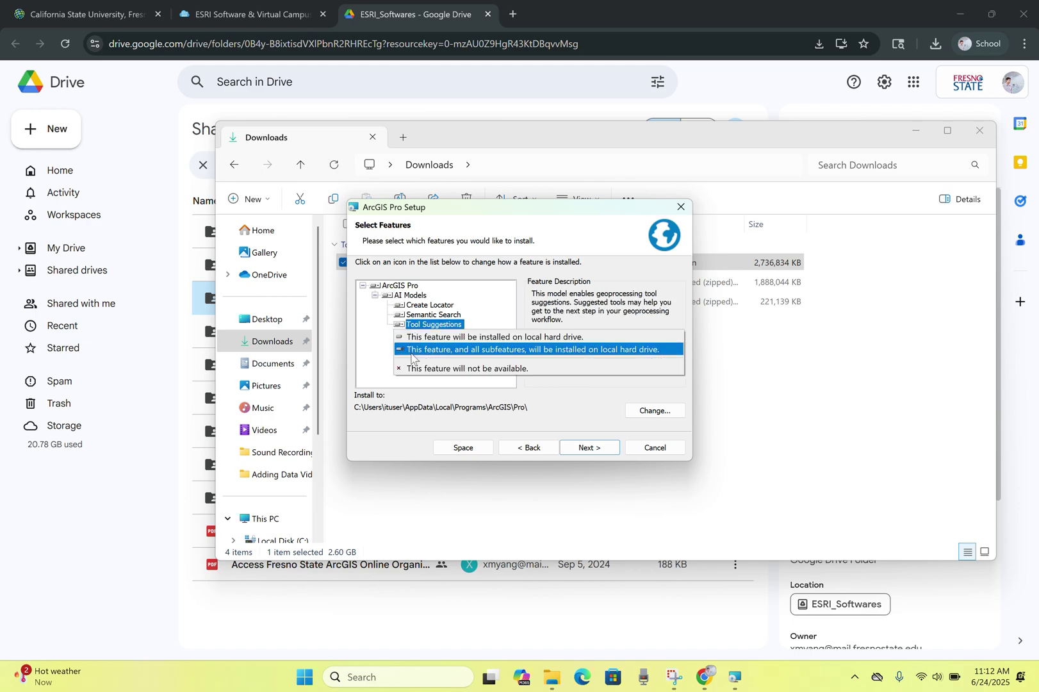
{"action": "left_click", "coordinate": [410, 370]}
{"action": "left_click", "coordinate": [398, 315]}
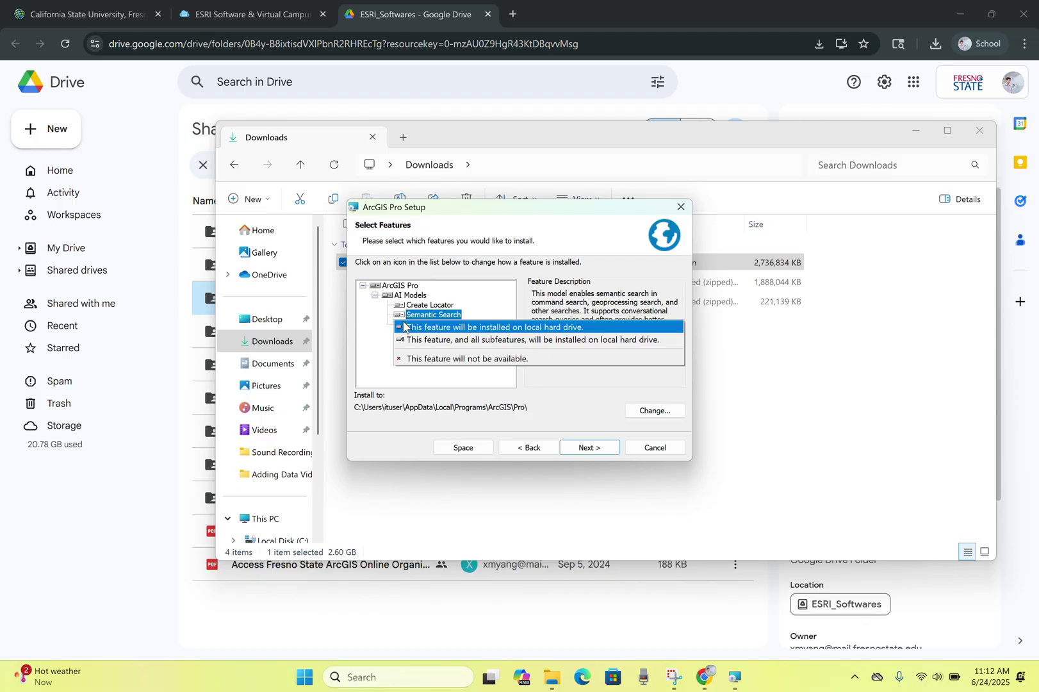
{"action": "left_click", "coordinate": [410, 358]}
{"action": "left_click", "coordinate": [398, 305]}
{"action": "left_click", "coordinate": [410, 347]}
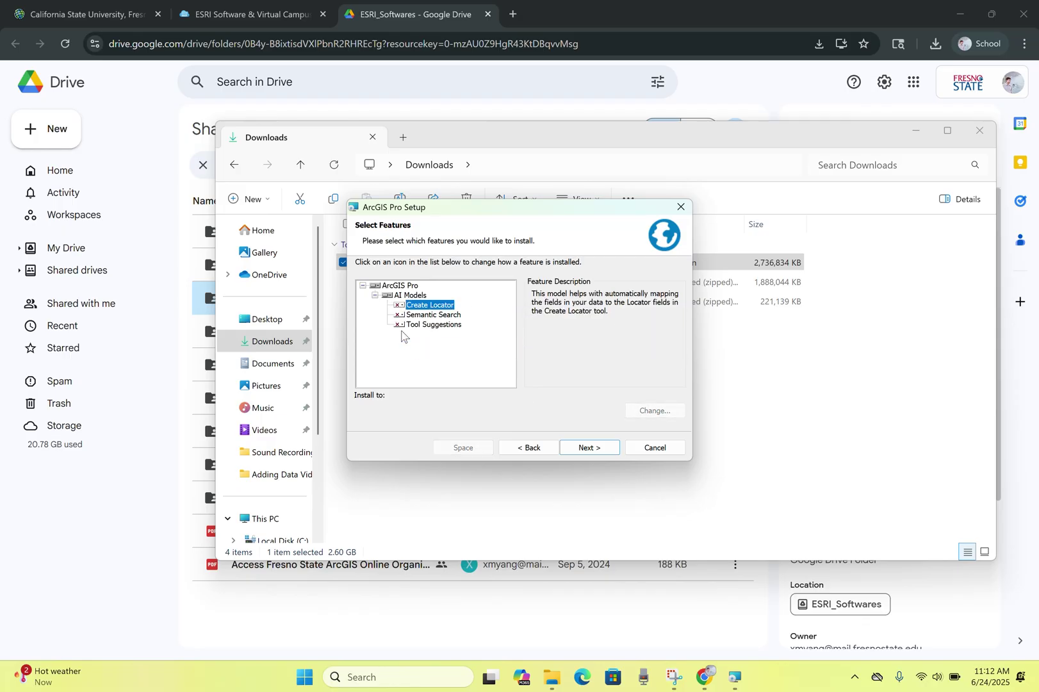
{"action": "left_click", "coordinate": [387, 295]}
{"action": "left_click", "coordinate": [408, 340]}
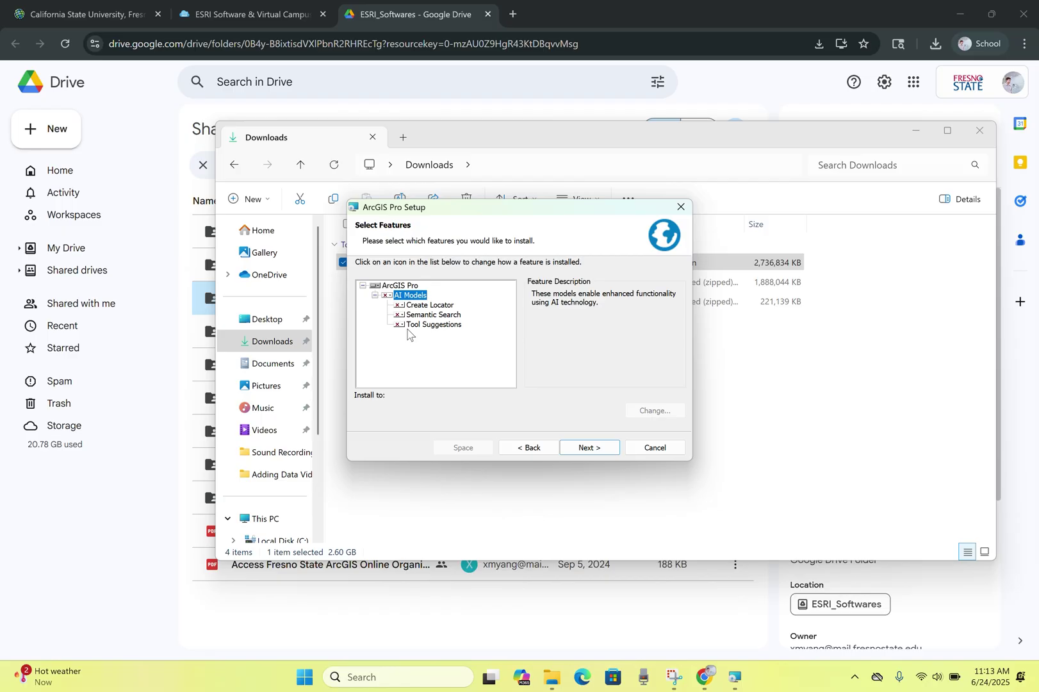
{"action": "left_click", "coordinate": [588, 447]}
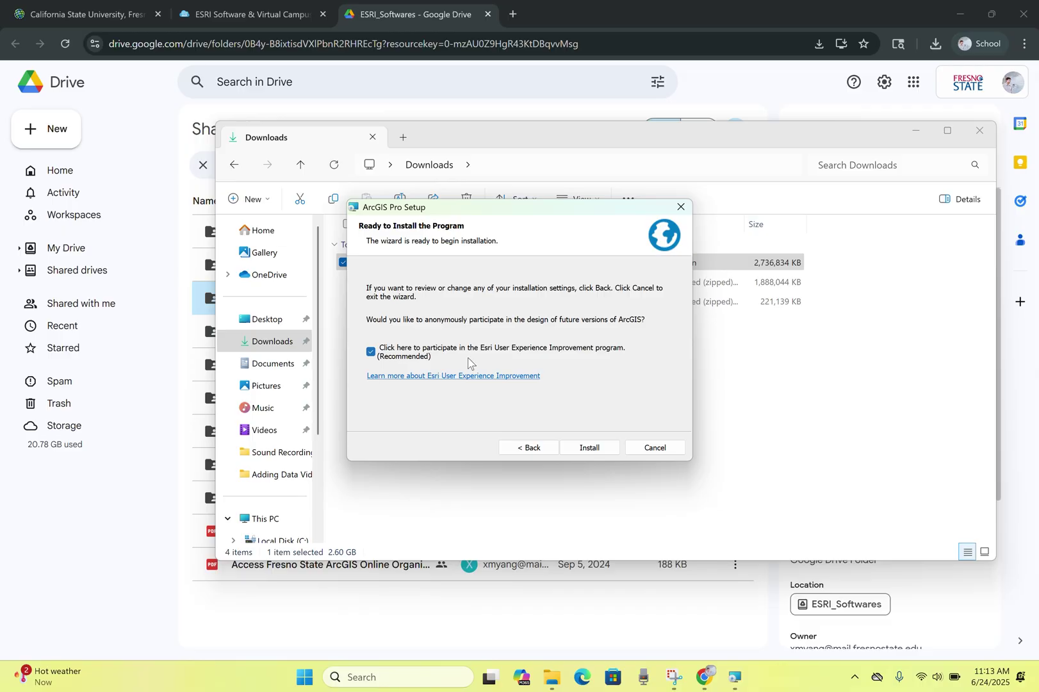
Install ArcGIS Pro and finish setup with 'Run ArcGIS Pro now' checked.
{"action": "left_click", "coordinate": [587, 448]}
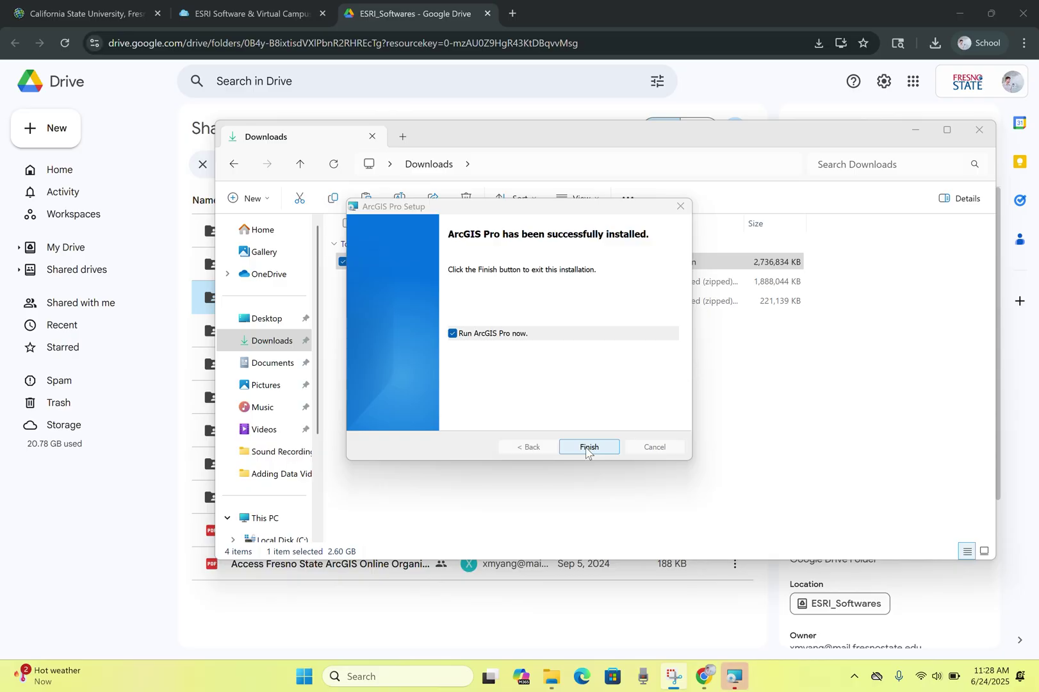
{"action": "left_click", "coordinate": [589, 447]}
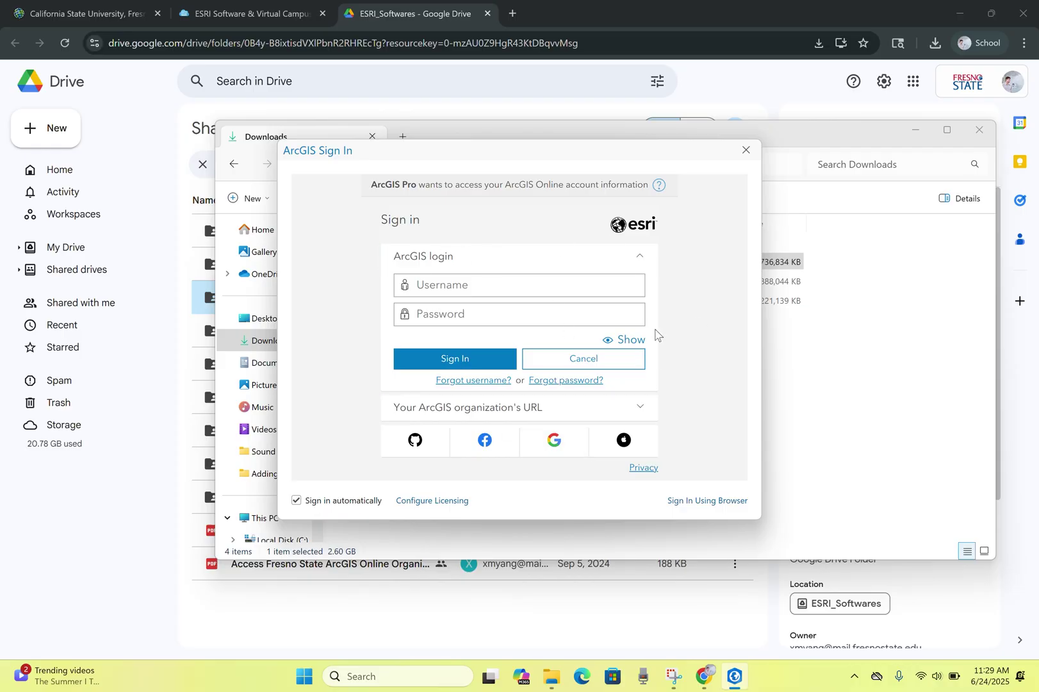
Extract the ArcGIS Pro 3.4-20250624T175853Z-1-002 zip and launch the Data Interoperability extension installer.
{"action": "left_click", "coordinate": [747, 152]}
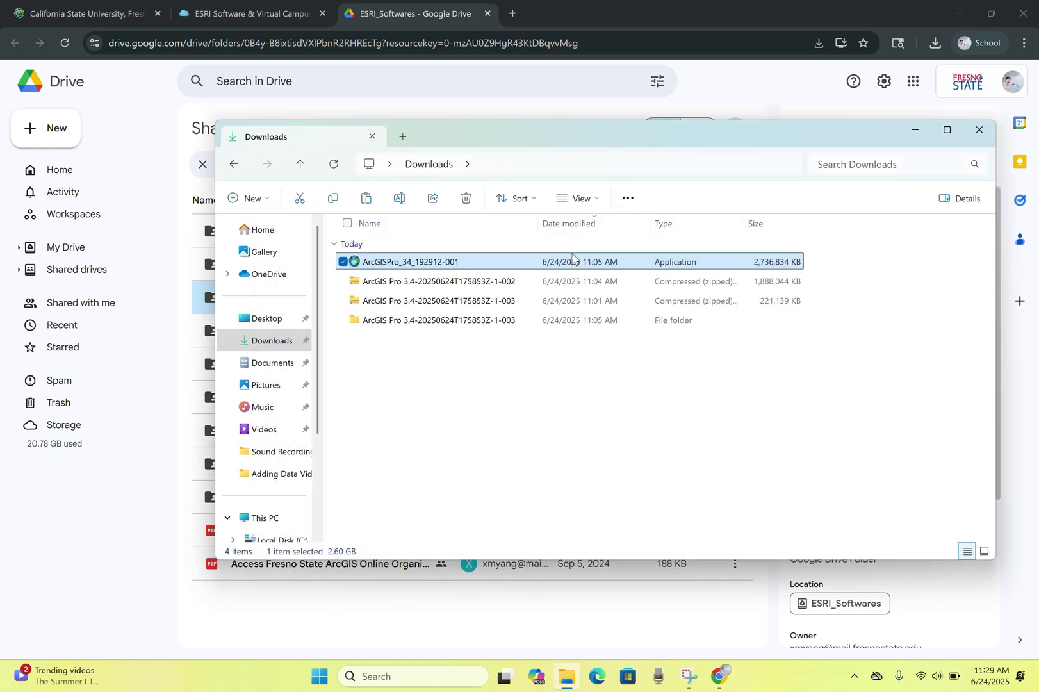
{"action": "left_click", "coordinate": [530, 282]}
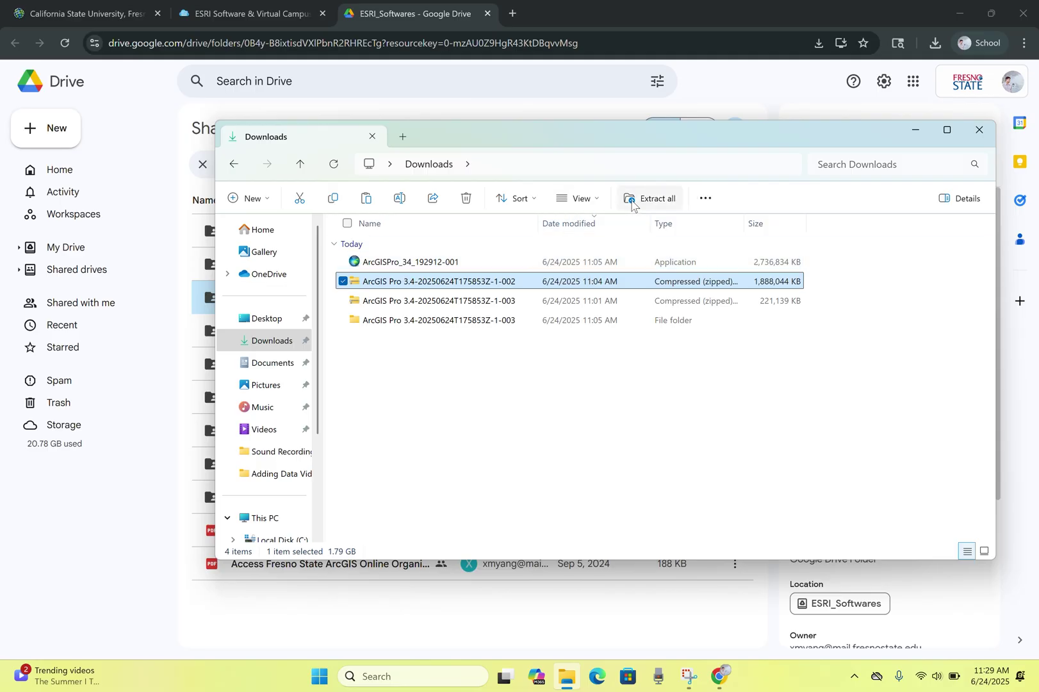
{"action": "left_click", "coordinate": [633, 201]}
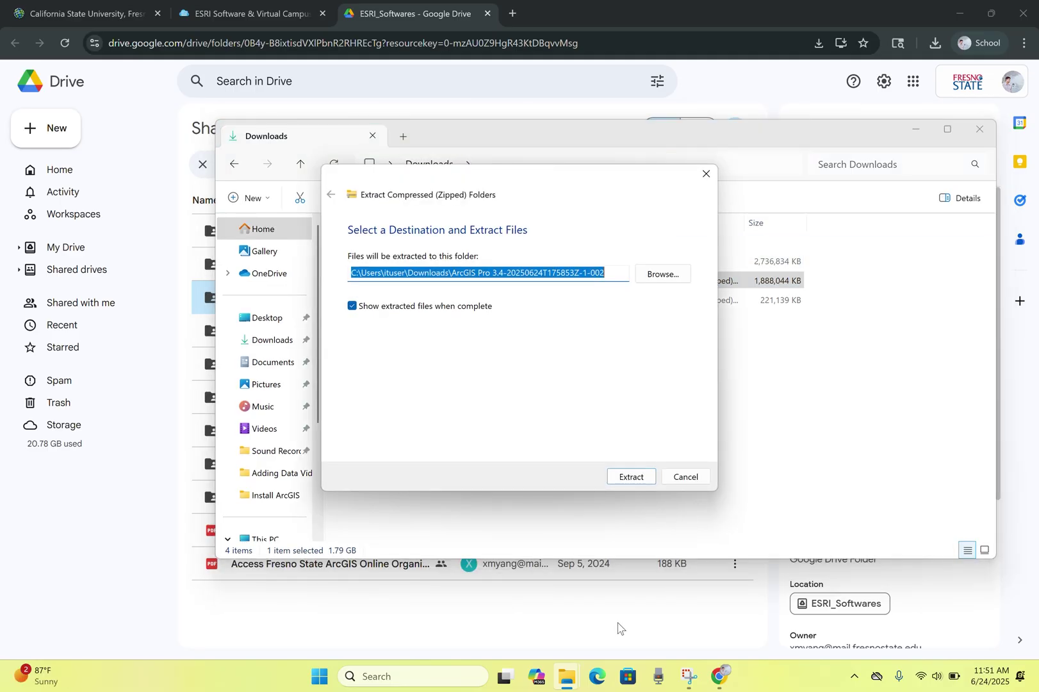
{"action": "left_click", "coordinate": [631, 477]}
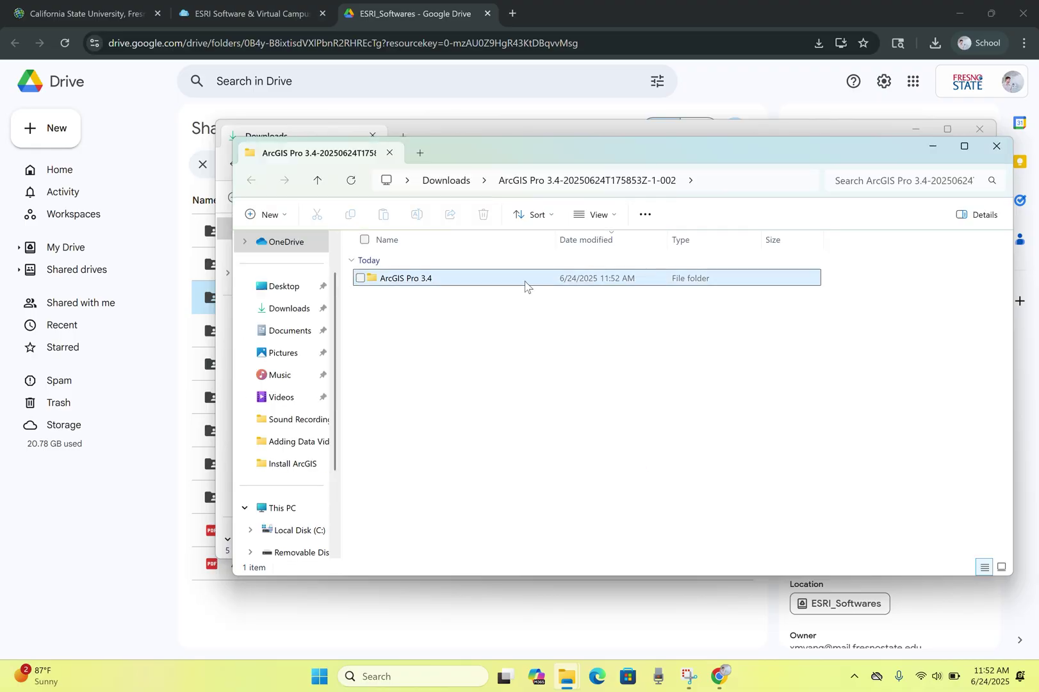
{"action": "double_click", "coordinate": [524, 279]}
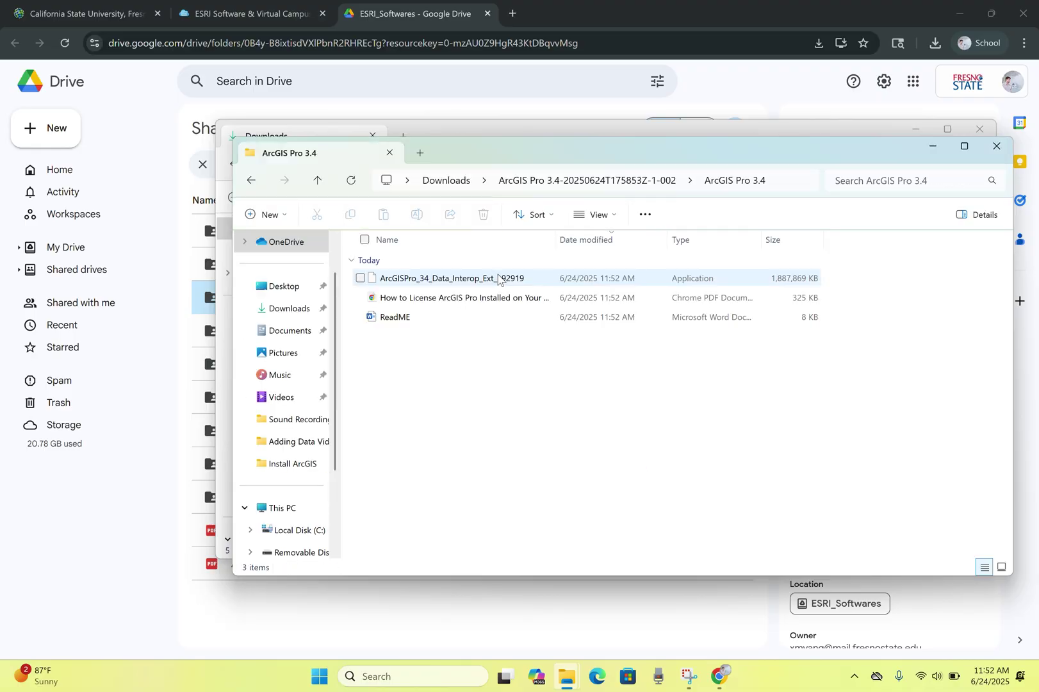
{"action": "double_click", "coordinate": [491, 280]}
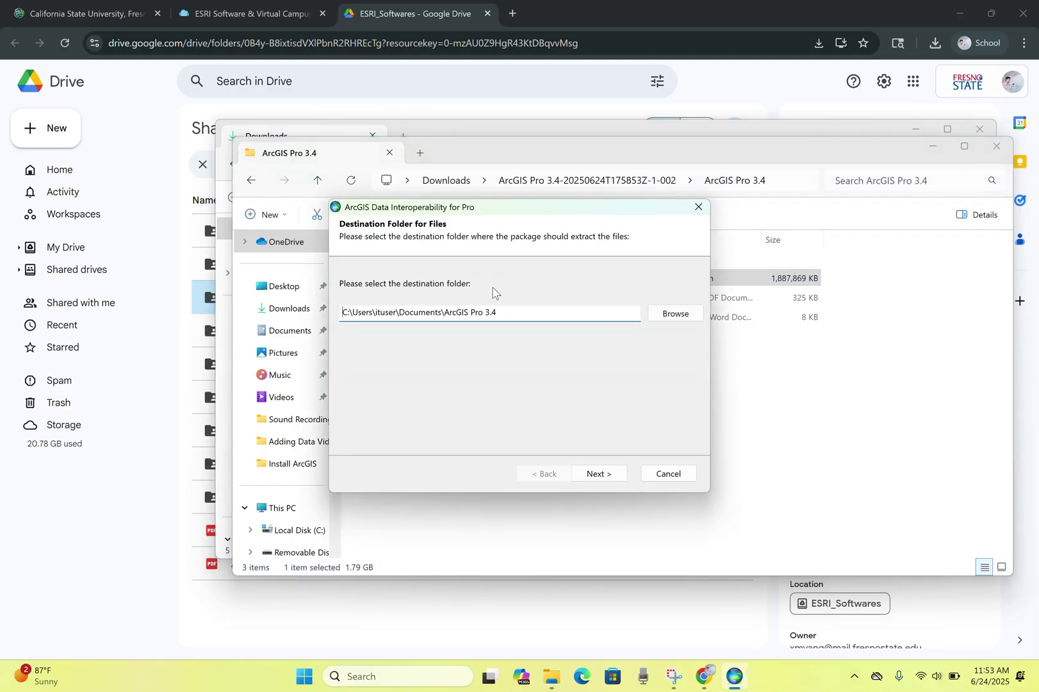
Unpack the extension's setup files to Documents\ArcGIS Pro 3.4 and start the setup wizard.
{"action": "left_click", "coordinate": [596, 475]}
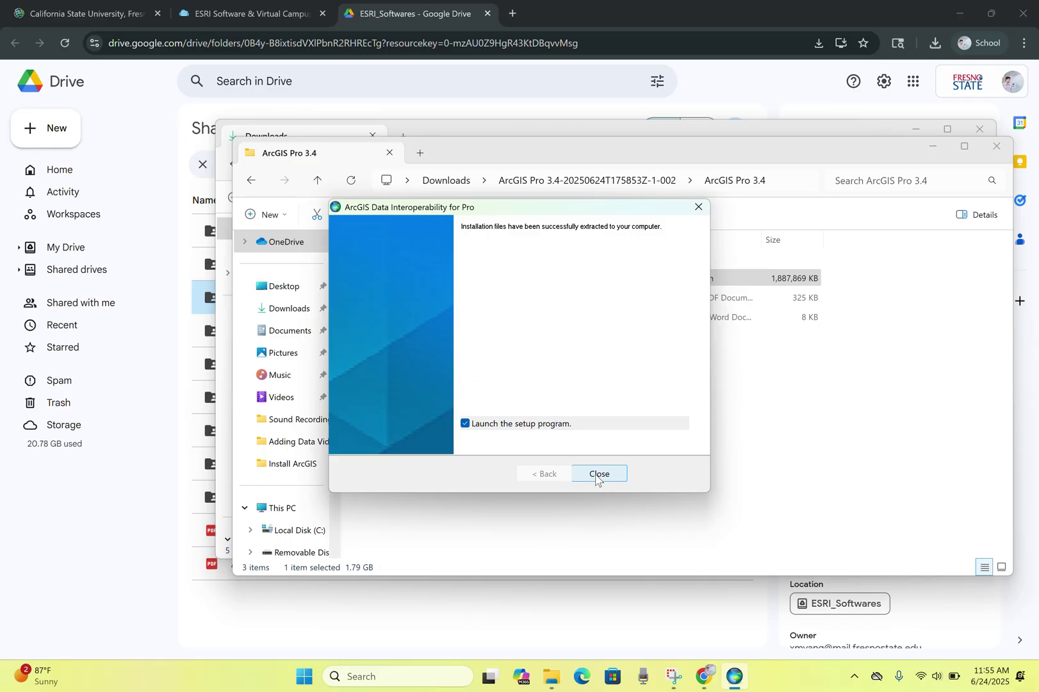
{"action": "left_click", "coordinate": [598, 474]}
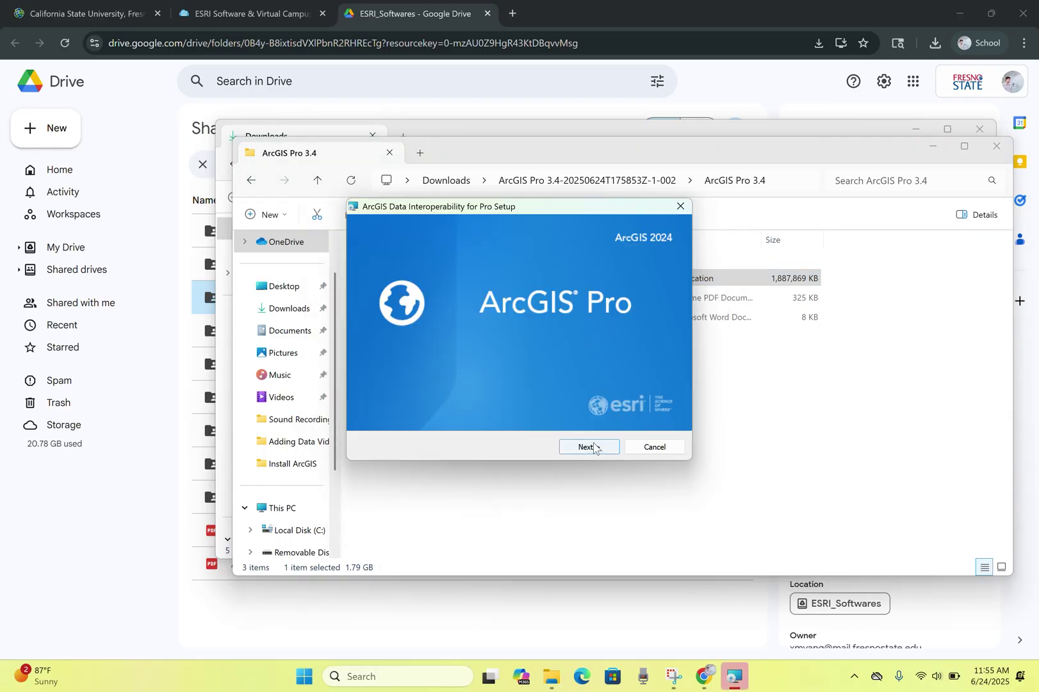
{"action": "left_click", "coordinate": [589, 447]}
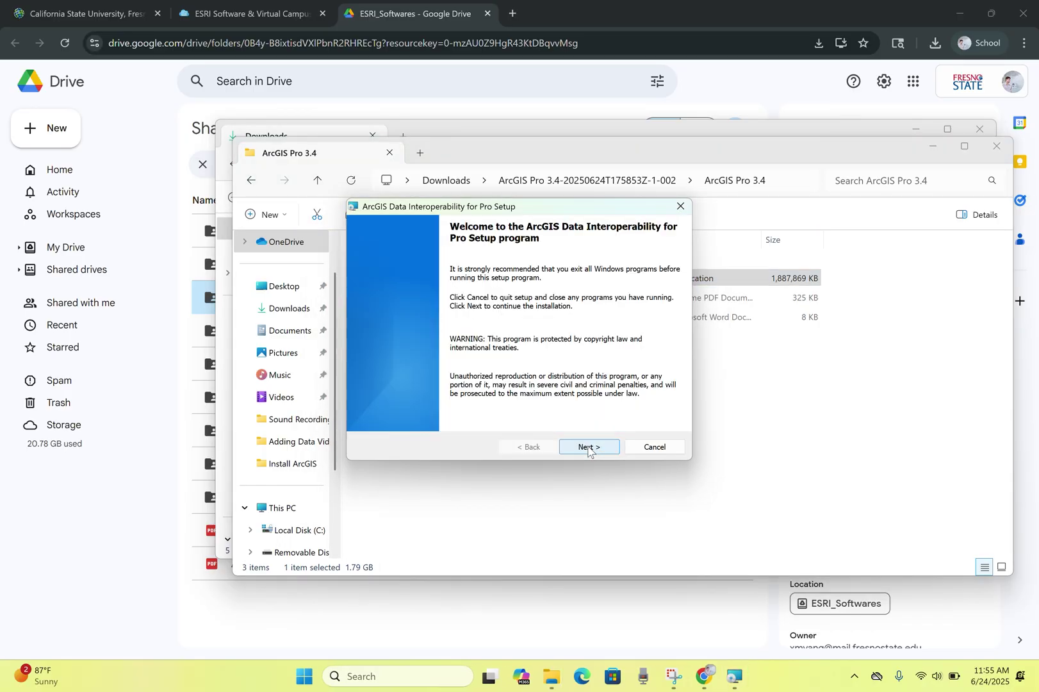
{"action": "left_click", "coordinate": [589, 448]}
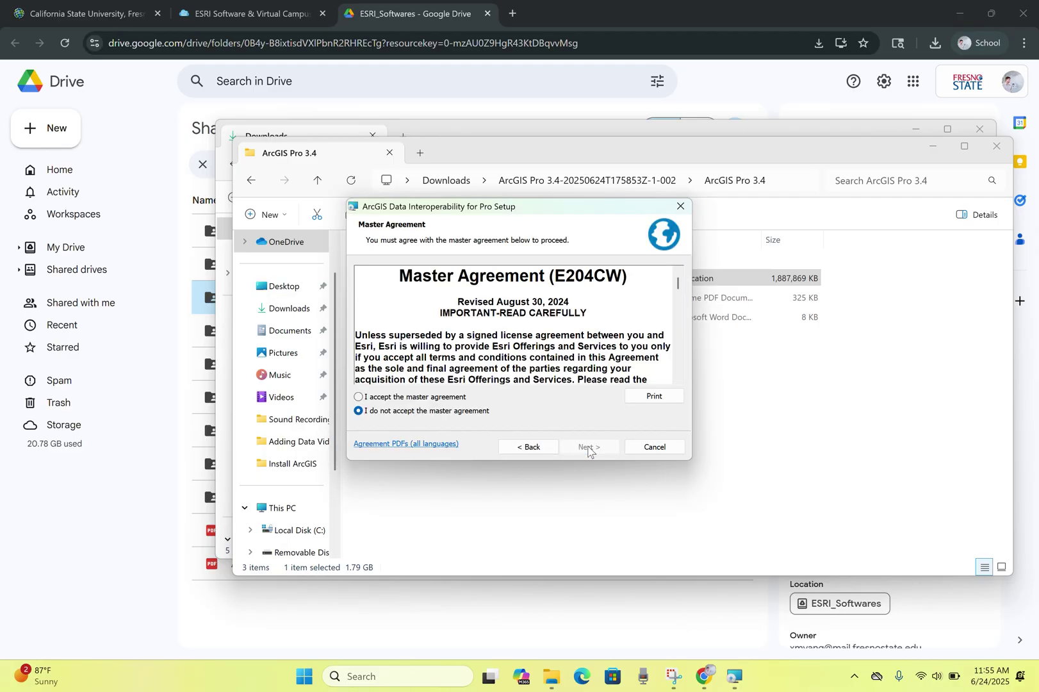
Accept the master agreement, keep the default install folder, install the extension, and finish.
{"action": "left_click_drag", "start_coordinate": [678, 283], "coordinate": [679, 373]}
{"action": "left_click", "coordinate": [360, 397]}
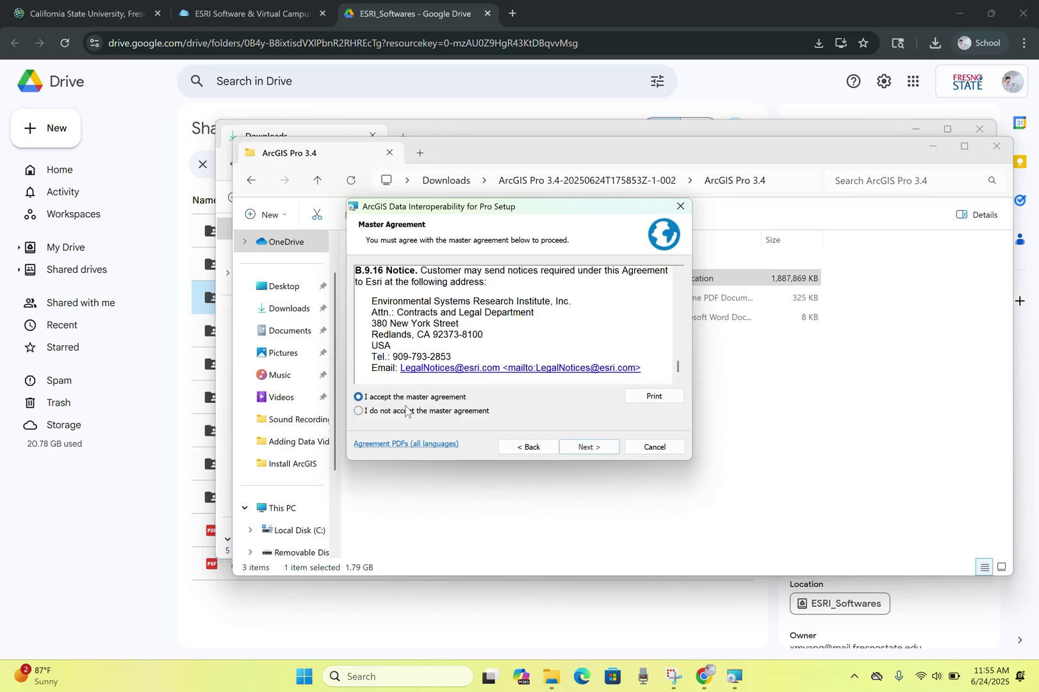
{"action": "left_click", "coordinate": [587, 448]}
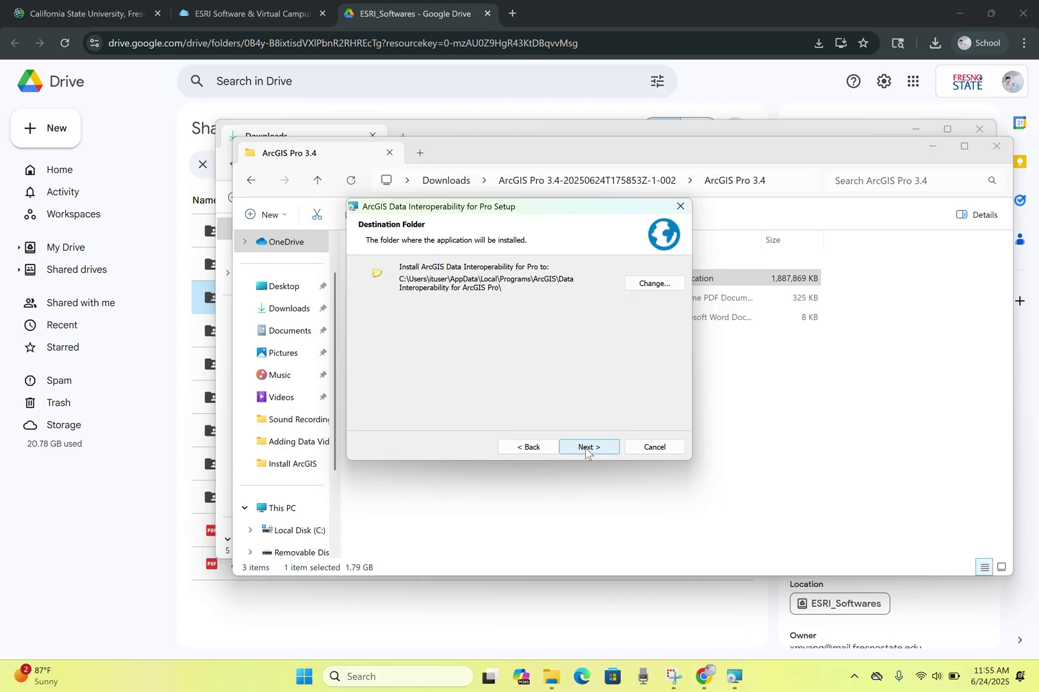
{"action": "left_click", "coordinate": [586, 447]}
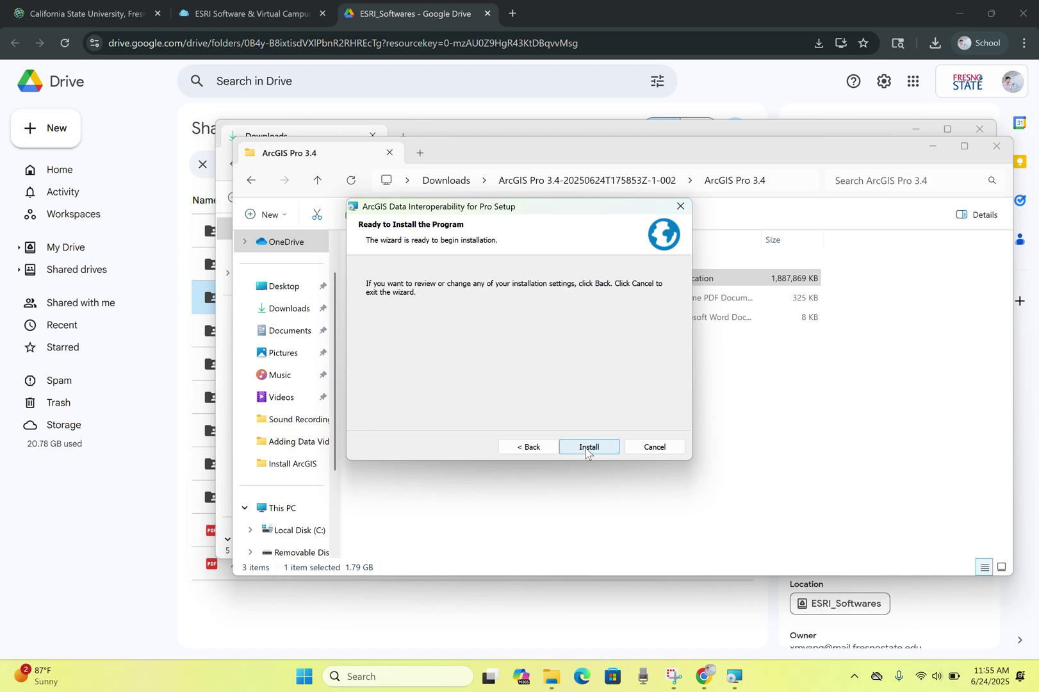
{"action": "left_click", "coordinate": [585, 448]}
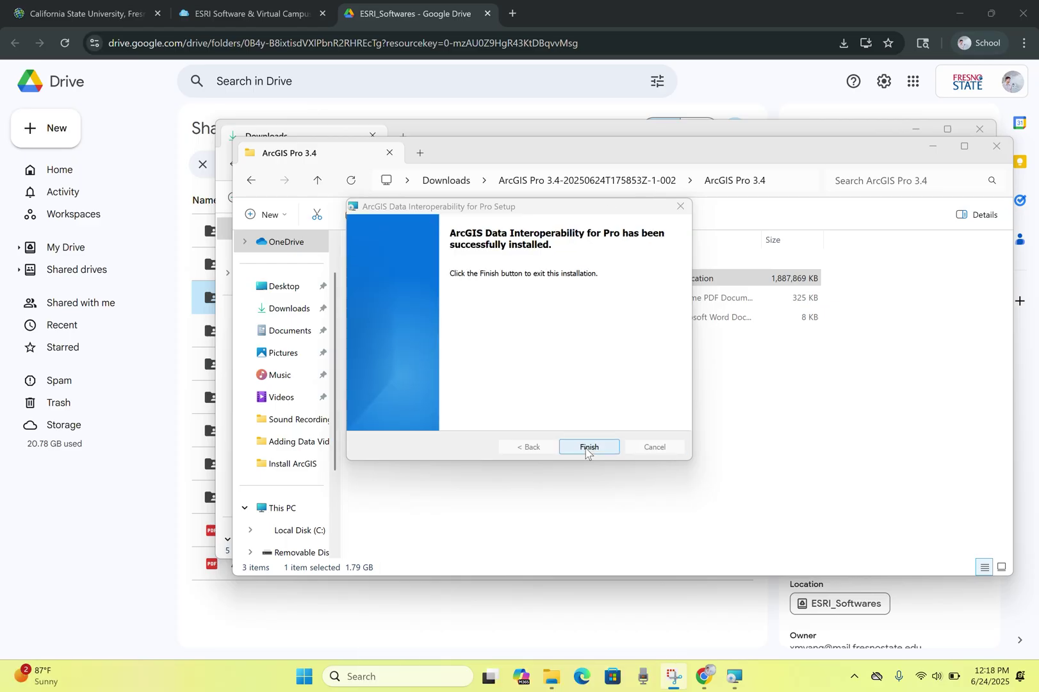
{"action": "left_click", "coordinate": [588, 446]}
Launch ArcGIS Pro through a Windows search for 'Arc' and close the leftover folder windows.
{"action": "key", "text": "ctrl+w"}
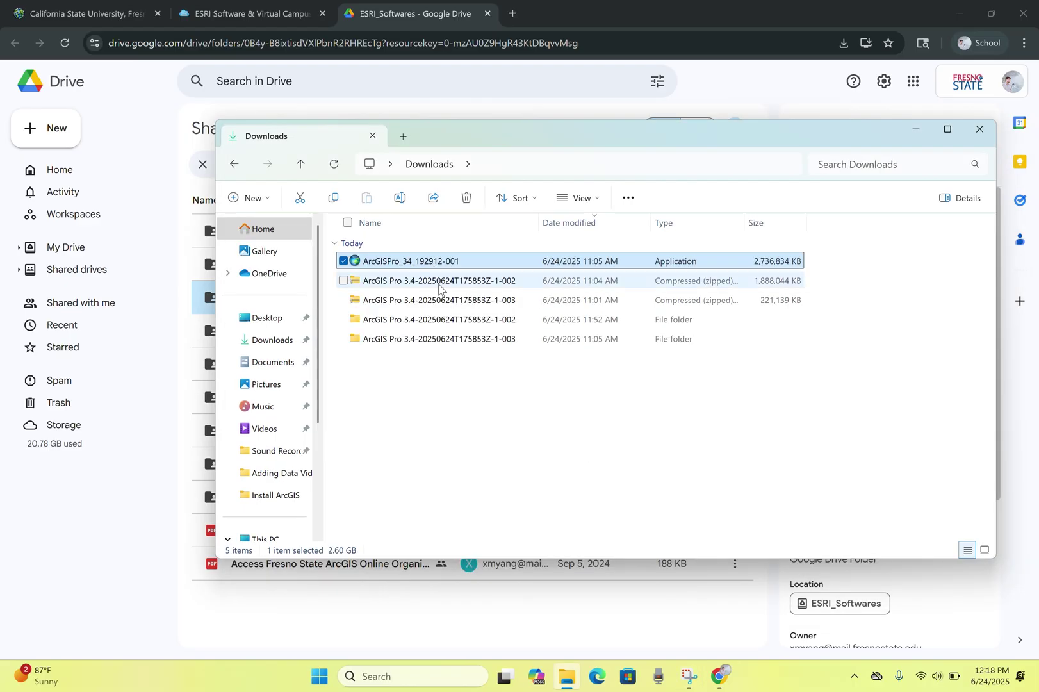
{"action": "left_click", "coordinate": [406, 675]}
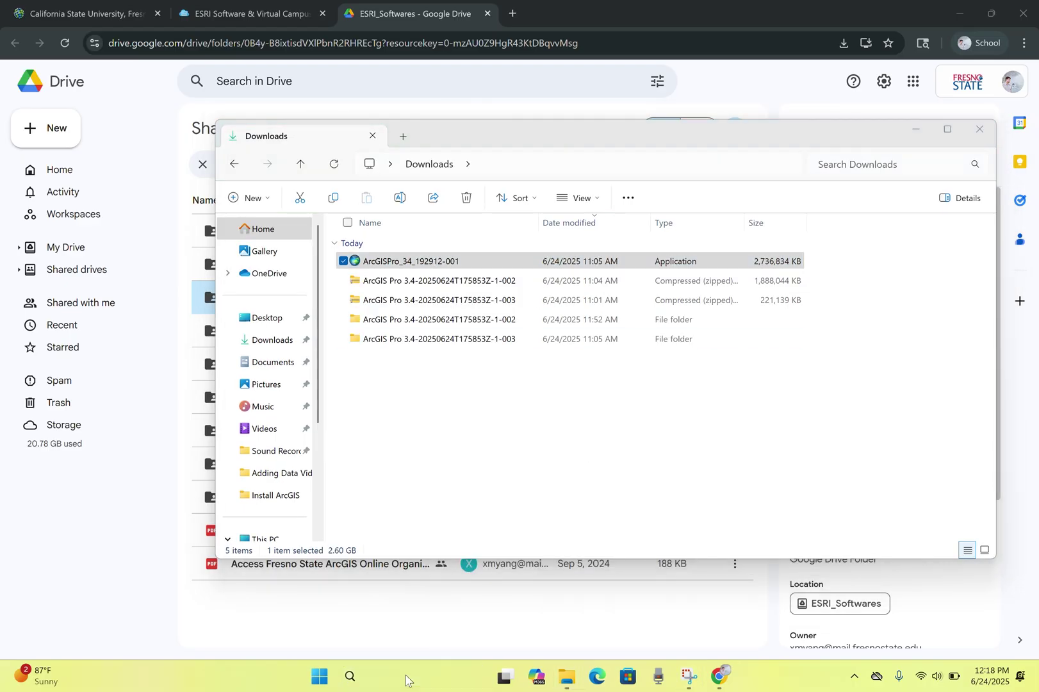
{"action": "type", "text": "Arc"}
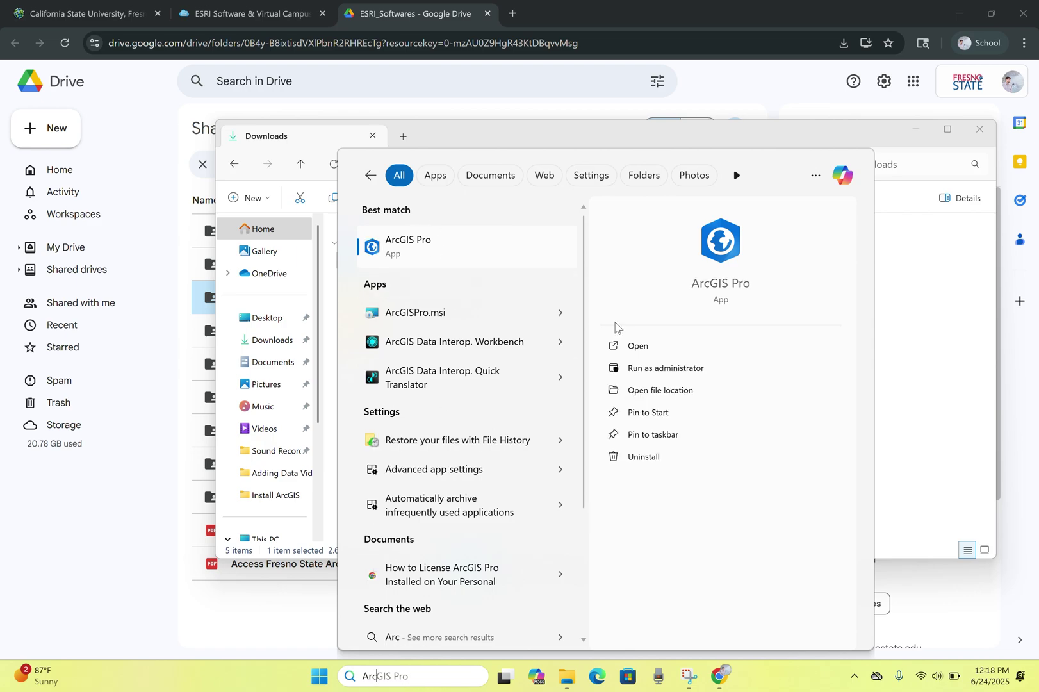
{"action": "left_click", "coordinate": [643, 351]}
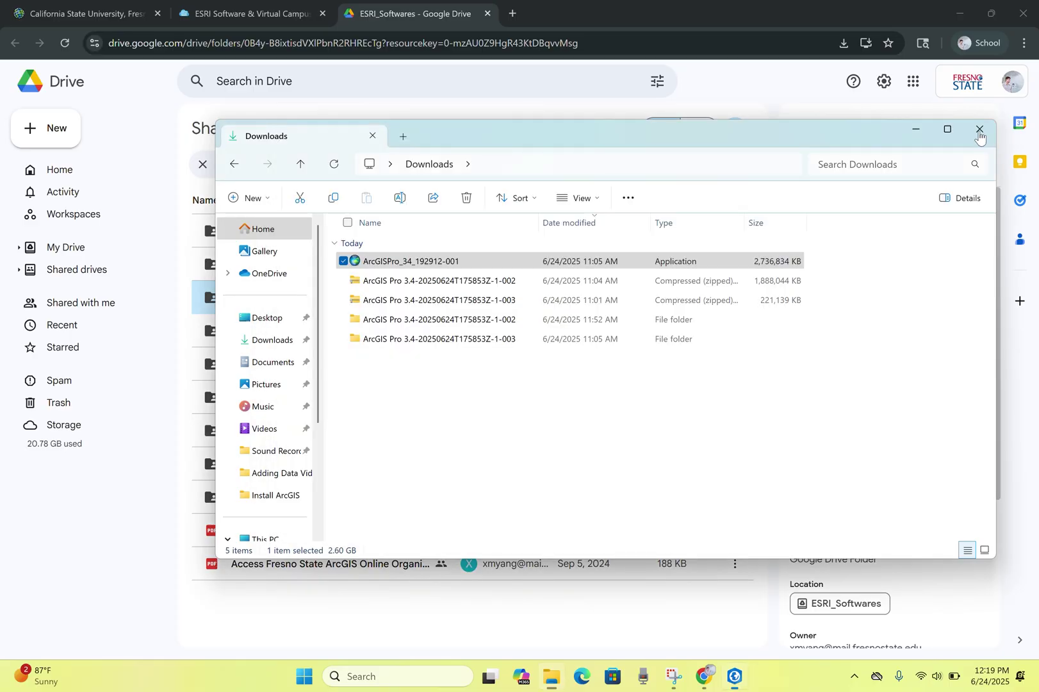
{"action": "left_click", "coordinate": [979, 133]}
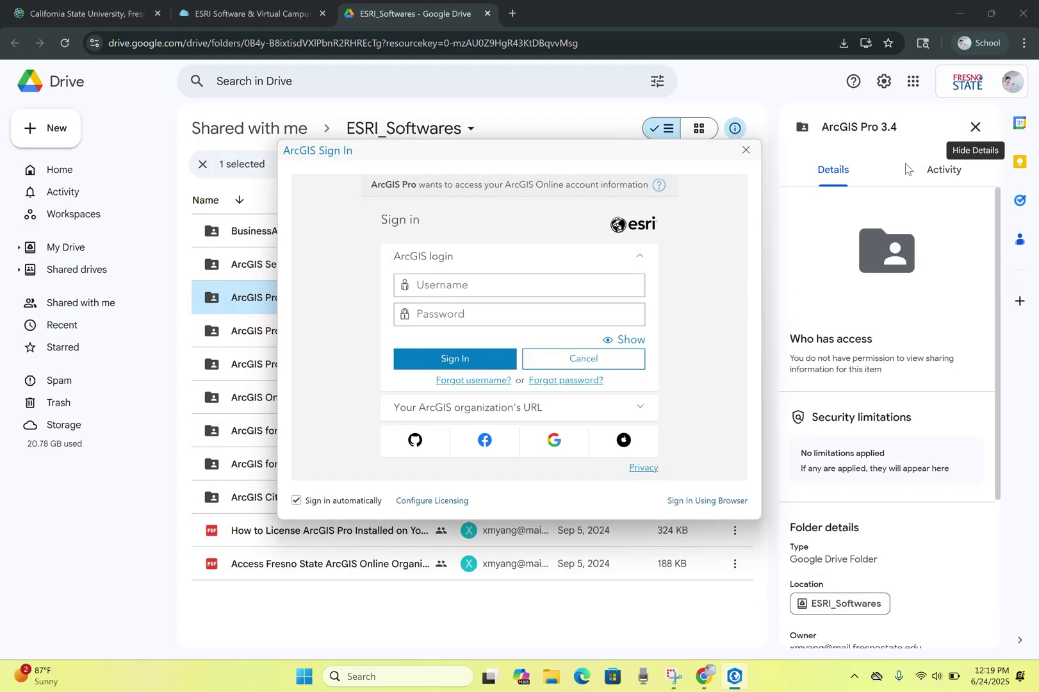
Sign in with the ArcGIS organization URL 'fresnostate' and continue.
{"action": "left_click", "coordinate": [957, 14]}
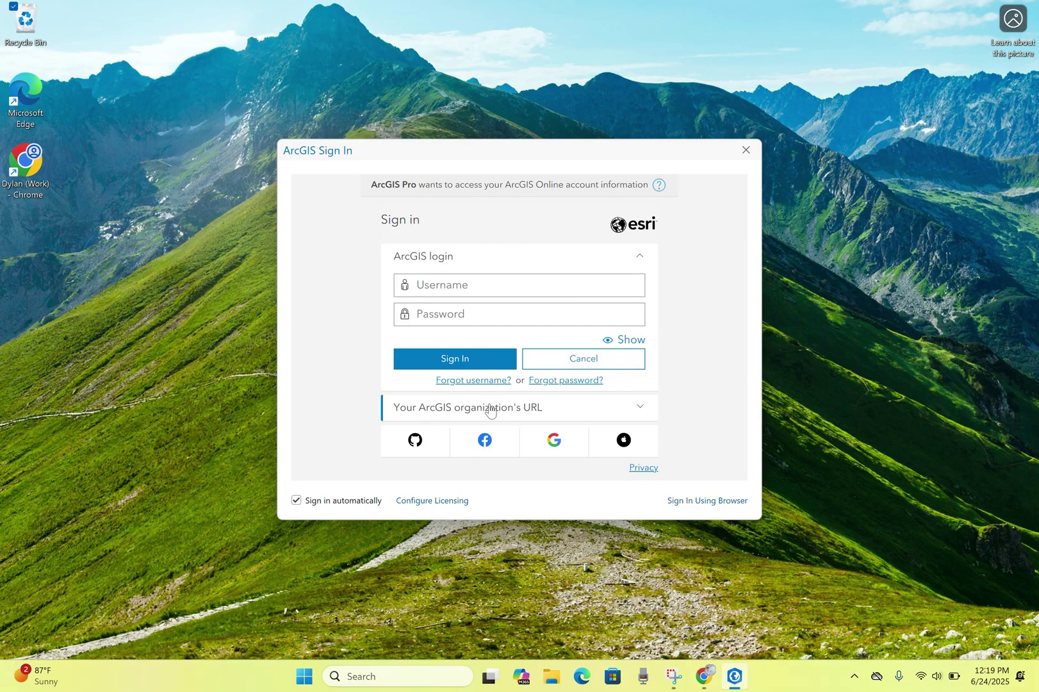
{"action": "left_click", "coordinate": [556, 414]}
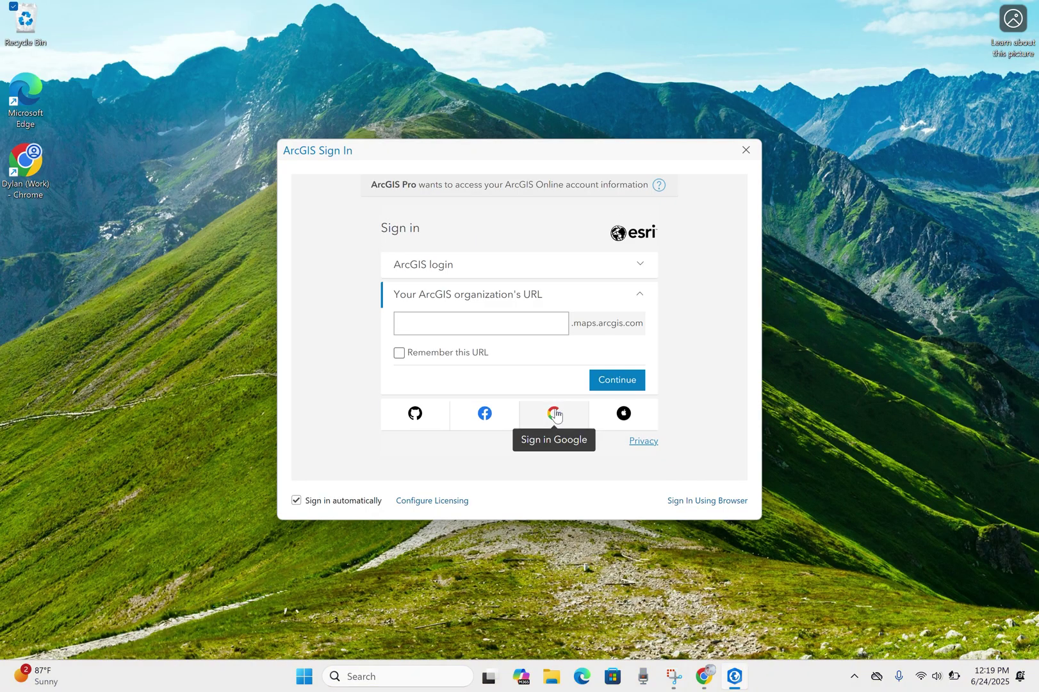
{"action": "left_click", "coordinate": [475, 323]}
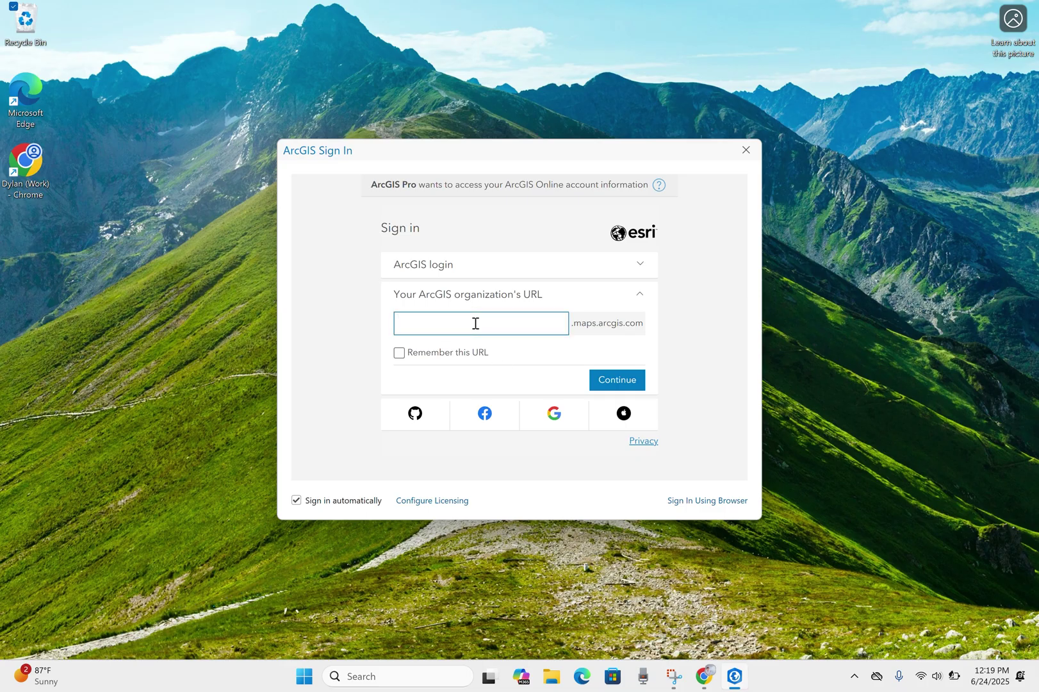
{"action": "type", "text": "fresnostate"}
{"action": "left_click", "coordinate": [612, 378]}
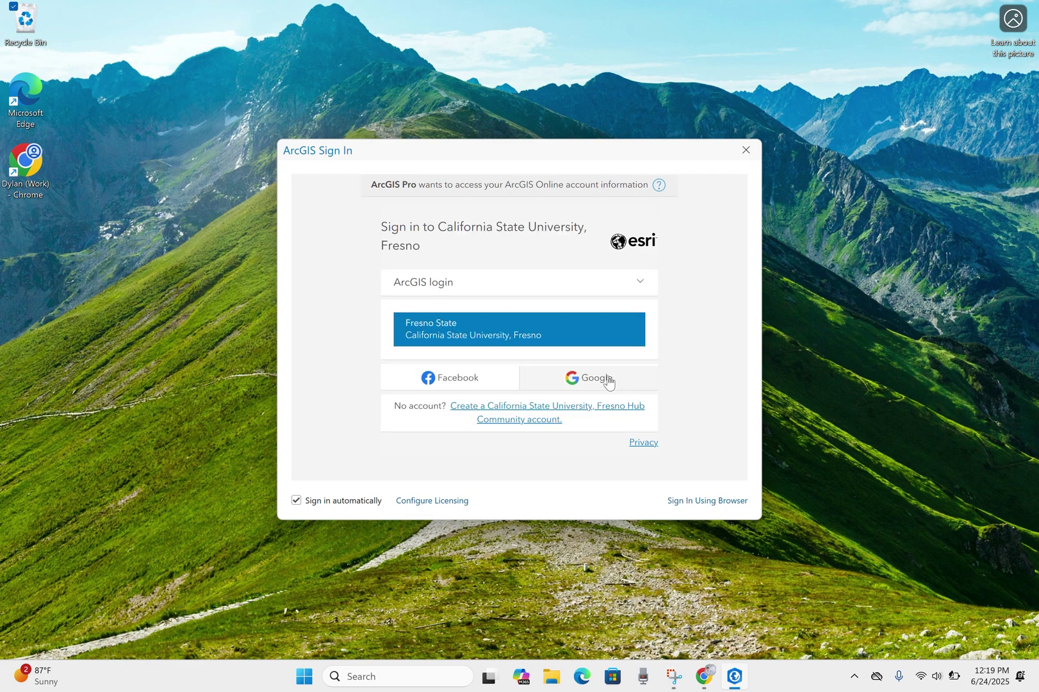
Choose the Fresno State campus login, agree to the privacy banner, and enter the campus username and password.
{"action": "left_click", "coordinate": [512, 333]}
{"action": "scroll", "coordinate": [506, 358], "scroll_direction": "down", "scroll_amount": 1}
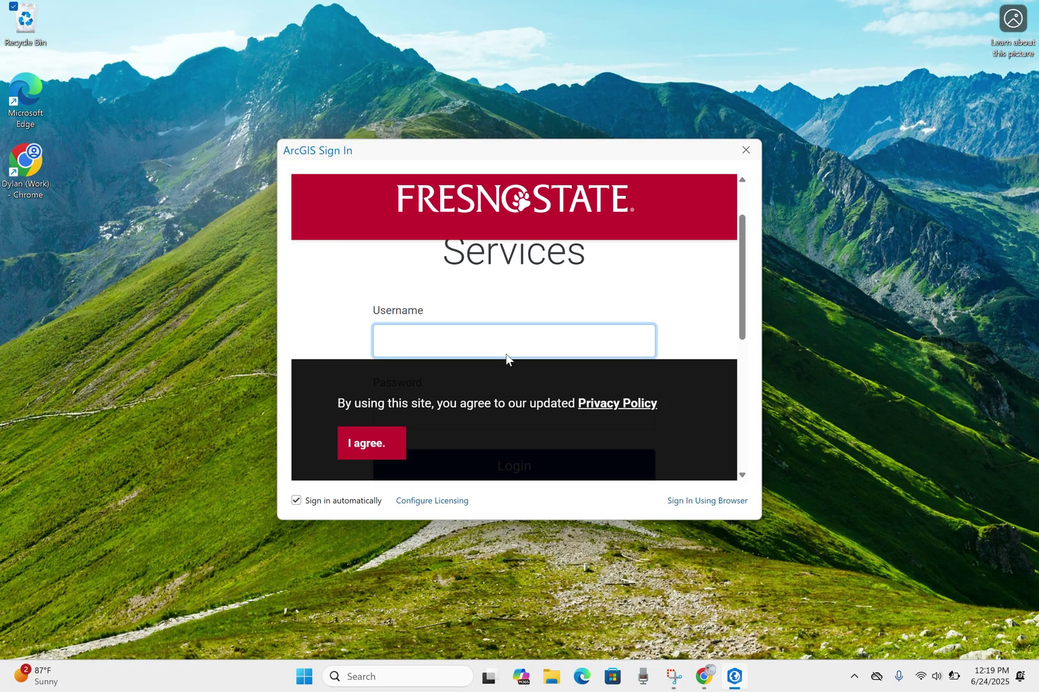
{"action": "left_click", "coordinate": [378, 448]}
{"action": "scroll", "coordinate": [544, 359], "scroll_direction": "down", "scroll_amount": 1}
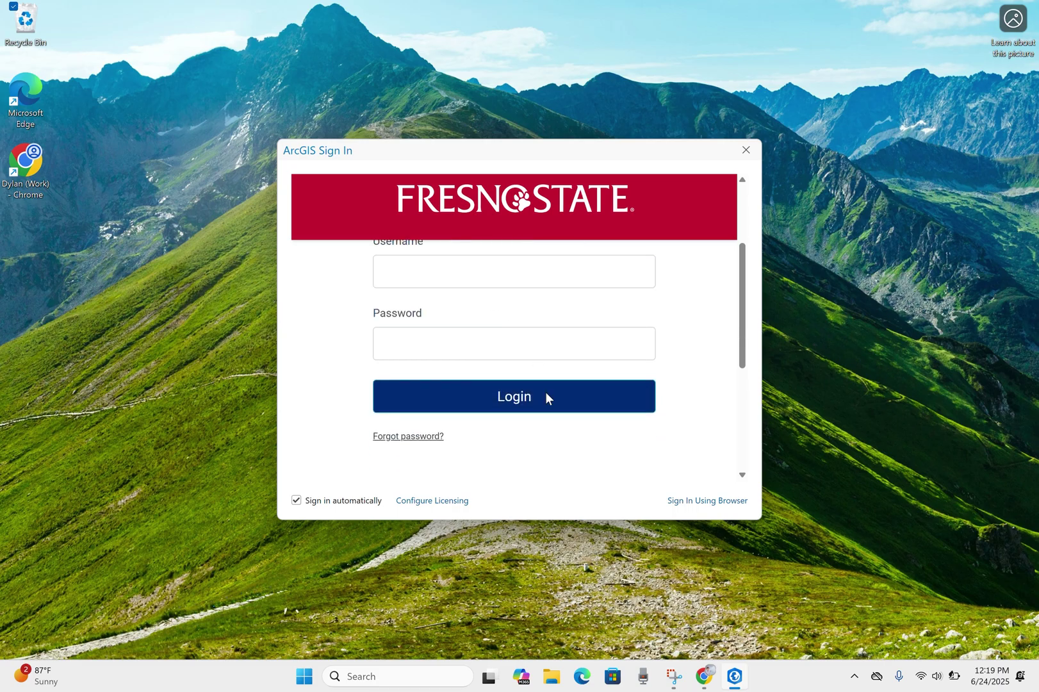
{"action": "left_click", "coordinate": [519, 412]}
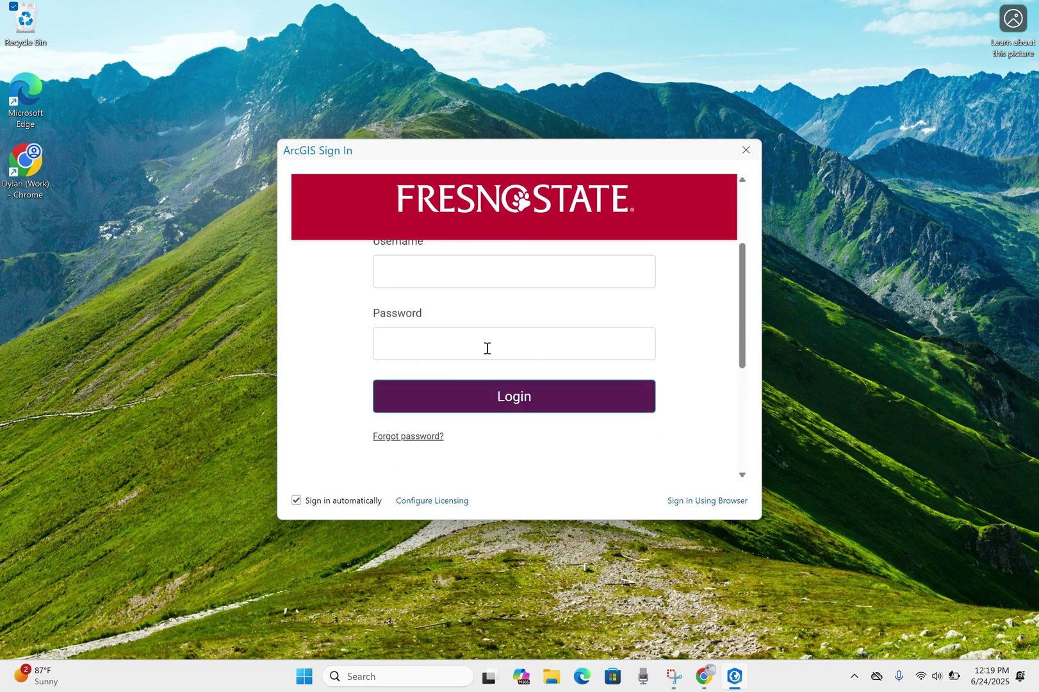
{"action": "scroll", "coordinate": [580, 364], "scroll_direction": "down", "scroll_amount": 1}
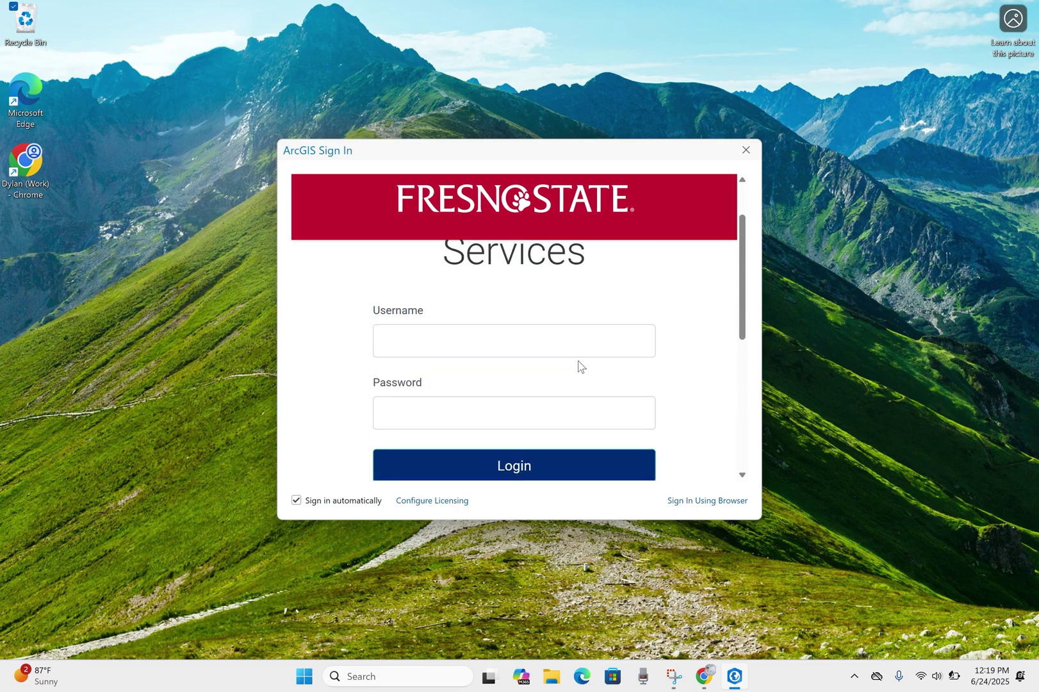
{"action": "left_click", "coordinate": [501, 346]}
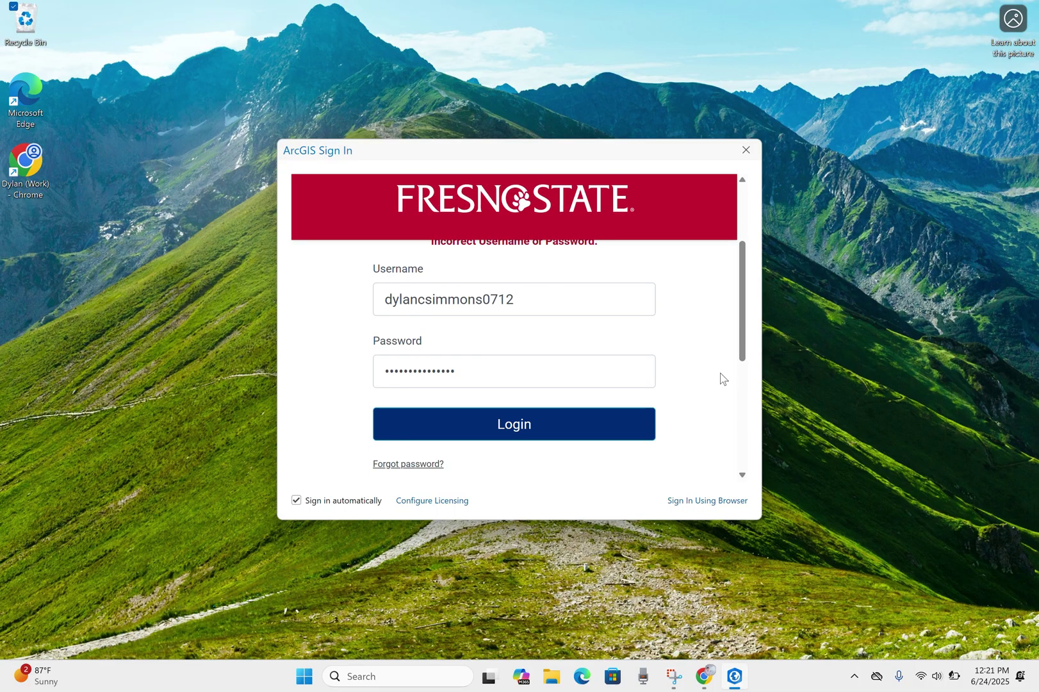
Submit the campus login and answer Duo with 'No, other people use this device'.
{"action": "left_click", "coordinate": [591, 438]}
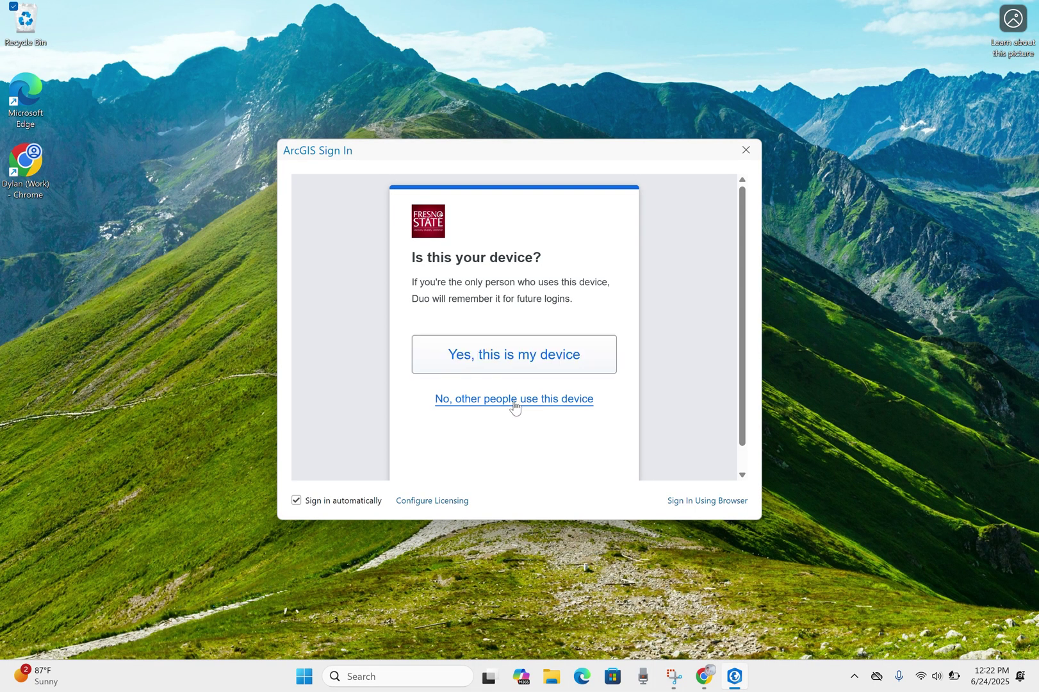
{"action": "left_click", "coordinate": [513, 356]}
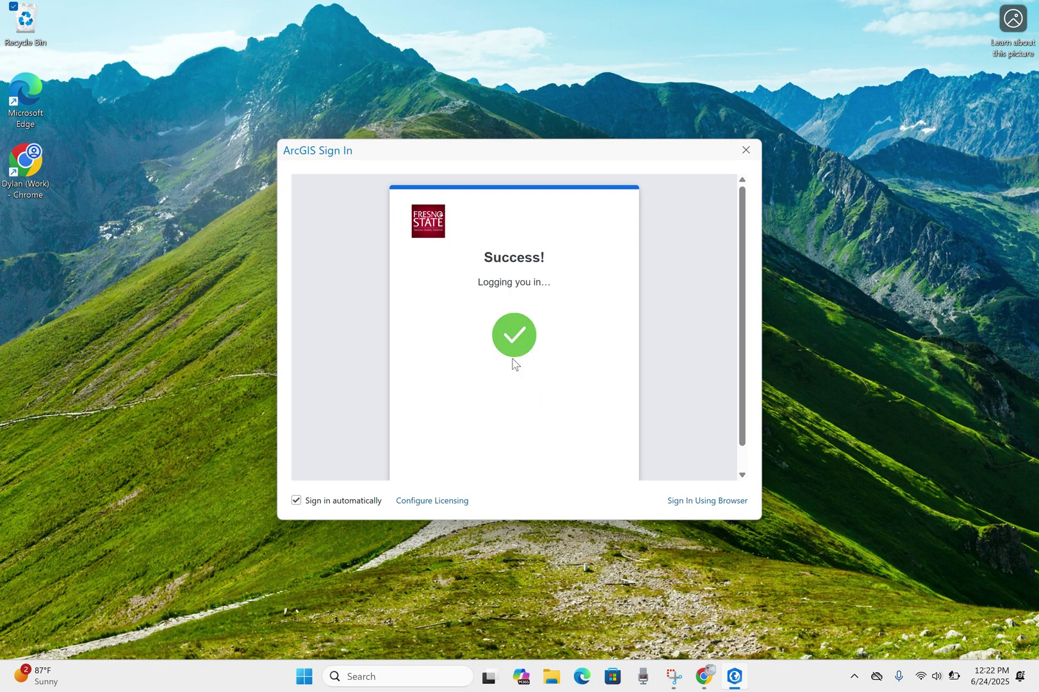